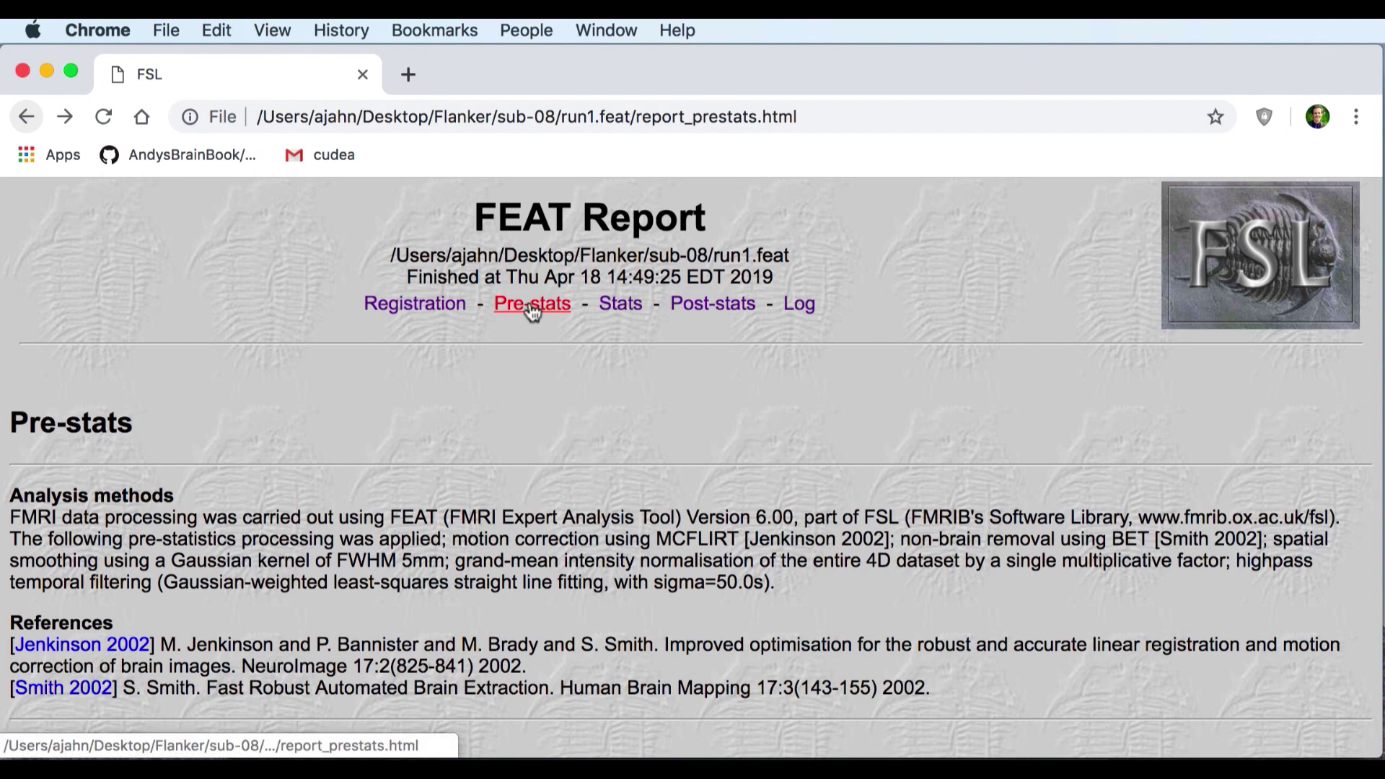
# - Go to the report's Registration page and scroll down to the FMRI-to-standard summary registration images
pyautogui.click(417, 307)
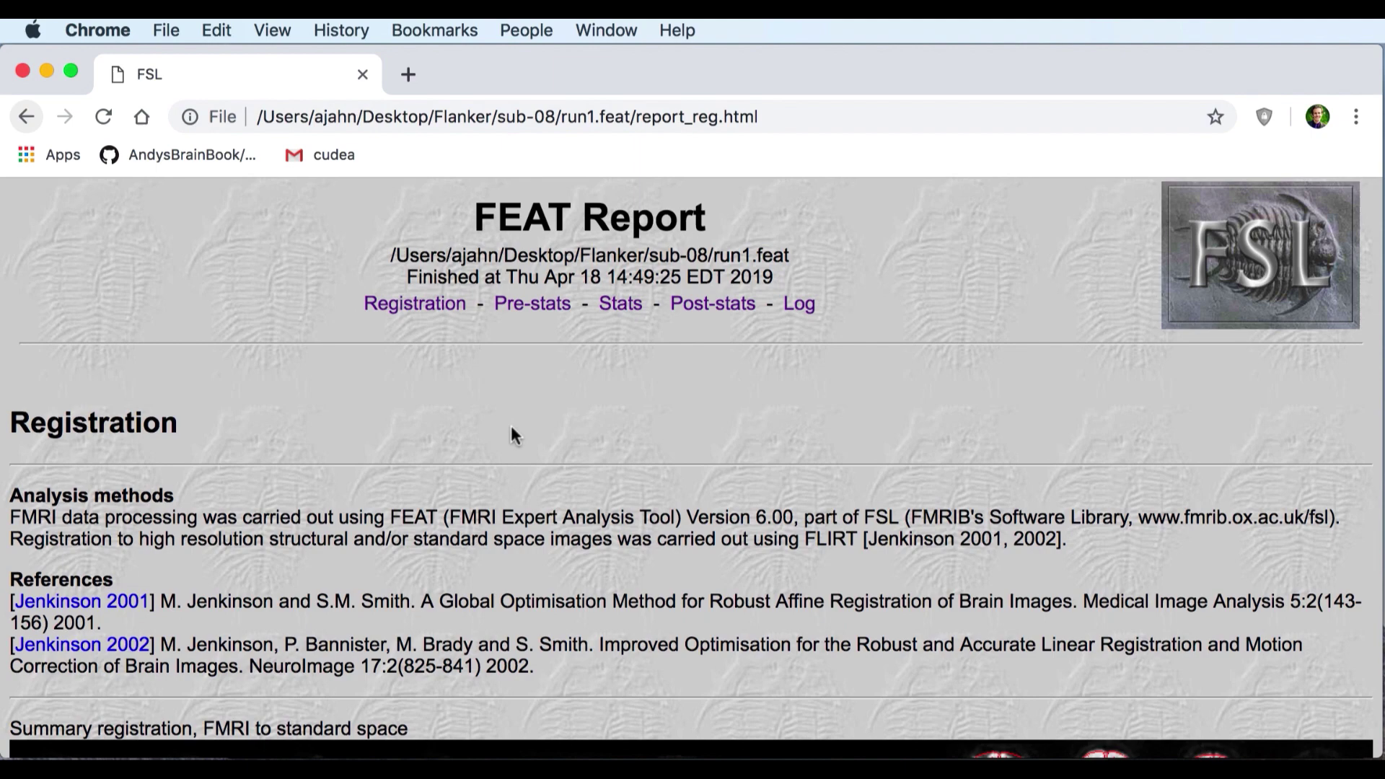
pyautogui.scroll(-3, 513, 436)
pyautogui.scroll(-2, 513, 436)
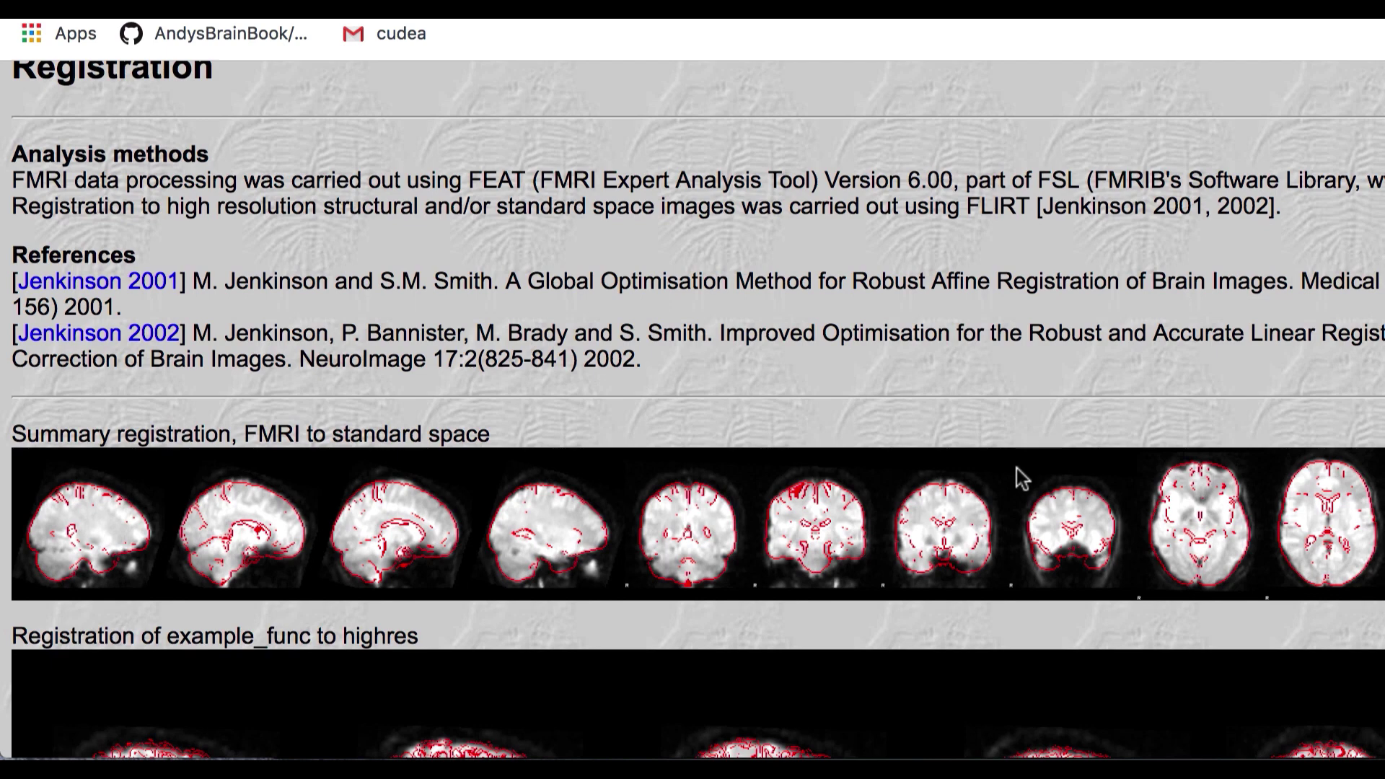
pyautogui.scroll(-5, 1016, 469)
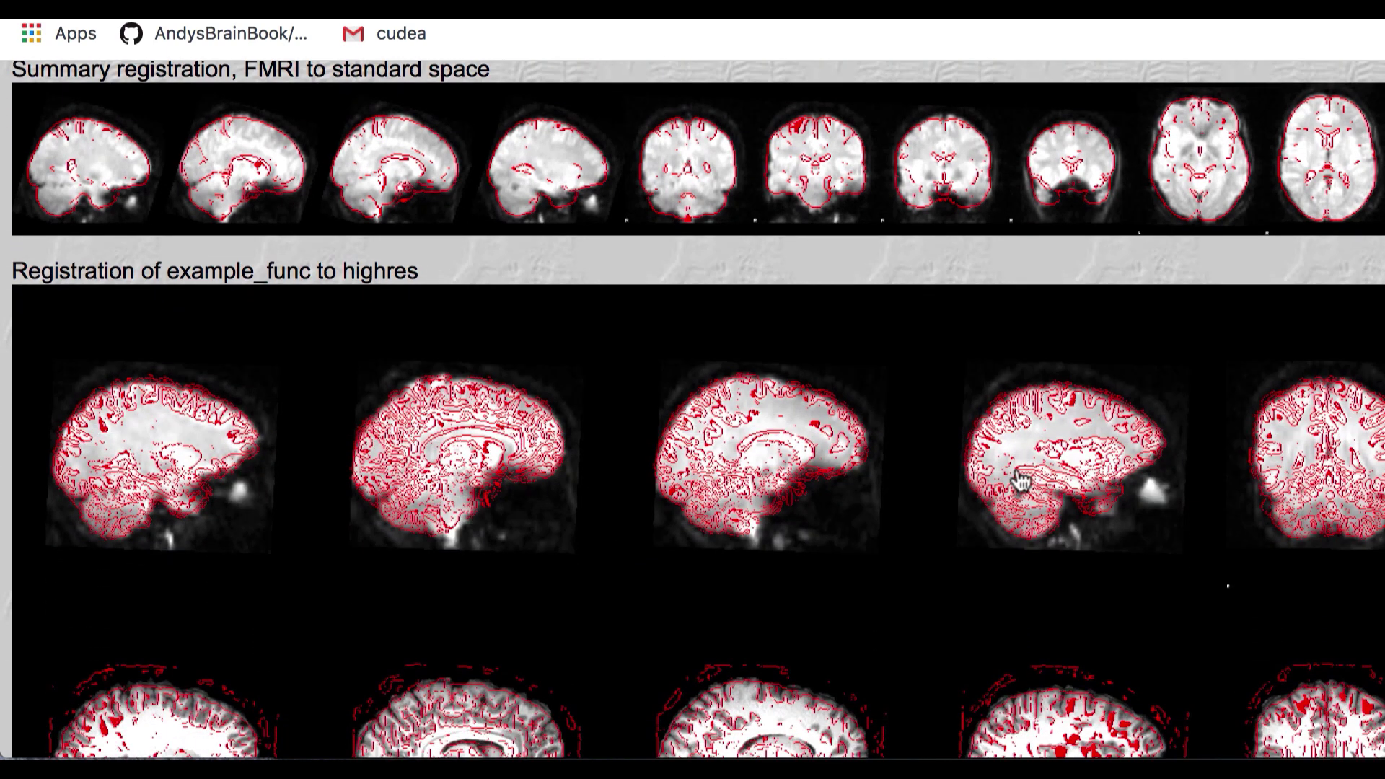
pyautogui.scroll(-2, 1018, 479)
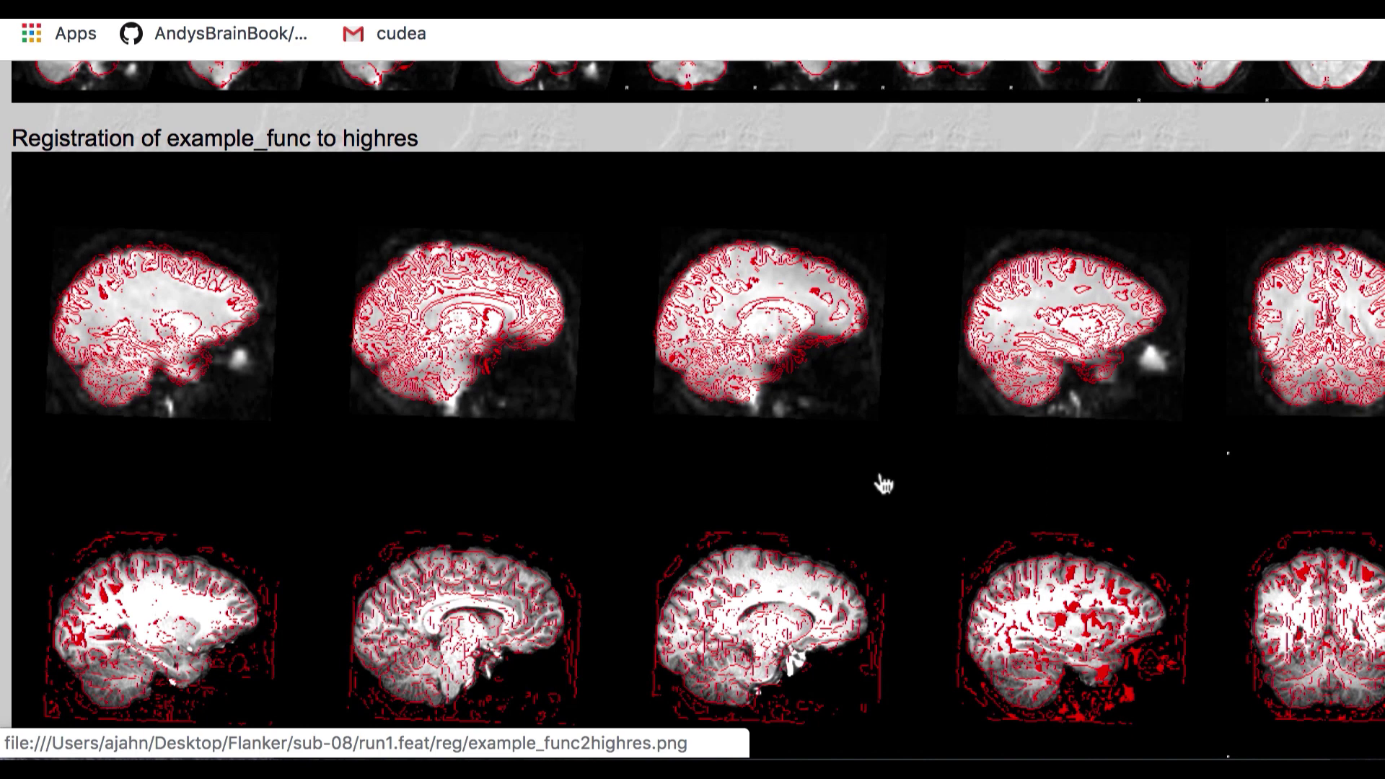
pyautogui.scroll(-1, 888, 487)
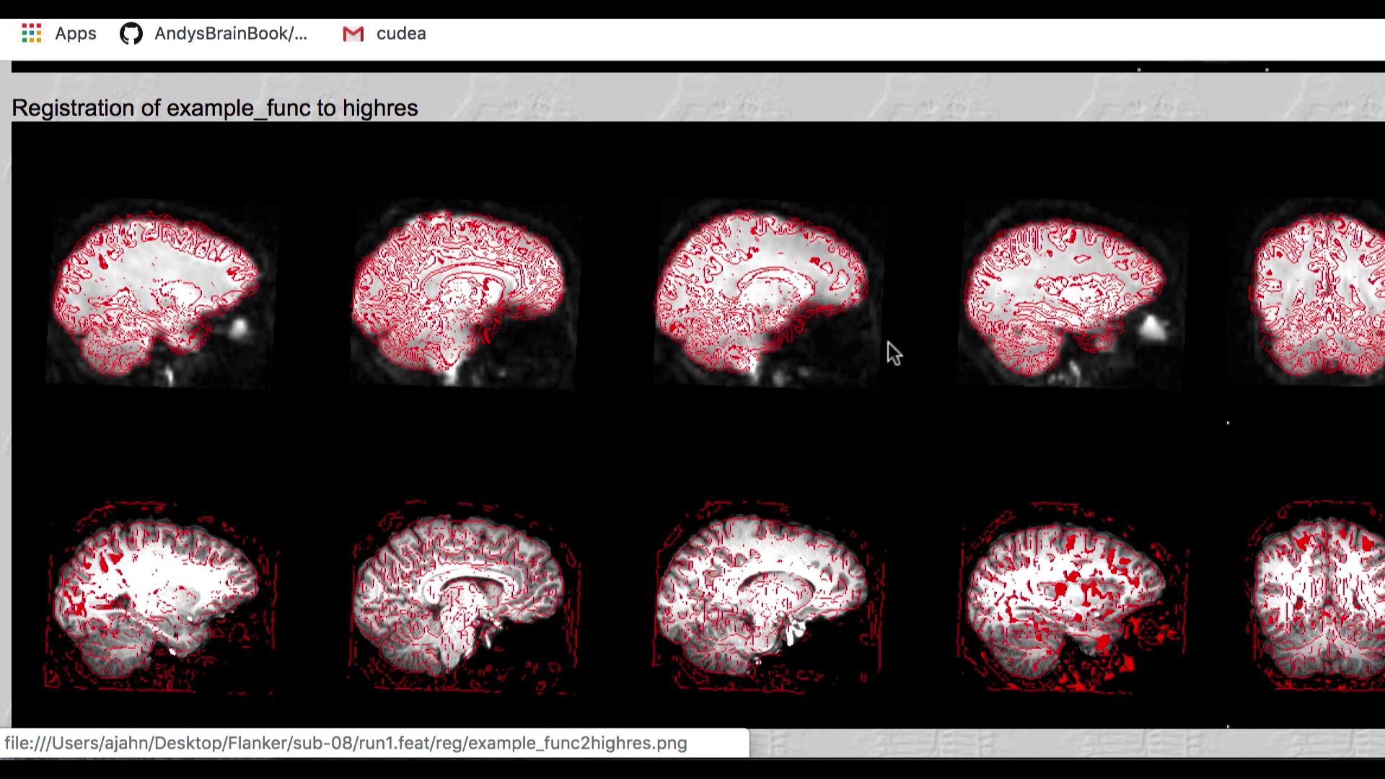
pyautogui.scroll(-5, 887, 346)
pyautogui.scroll(-2, 888, 347)
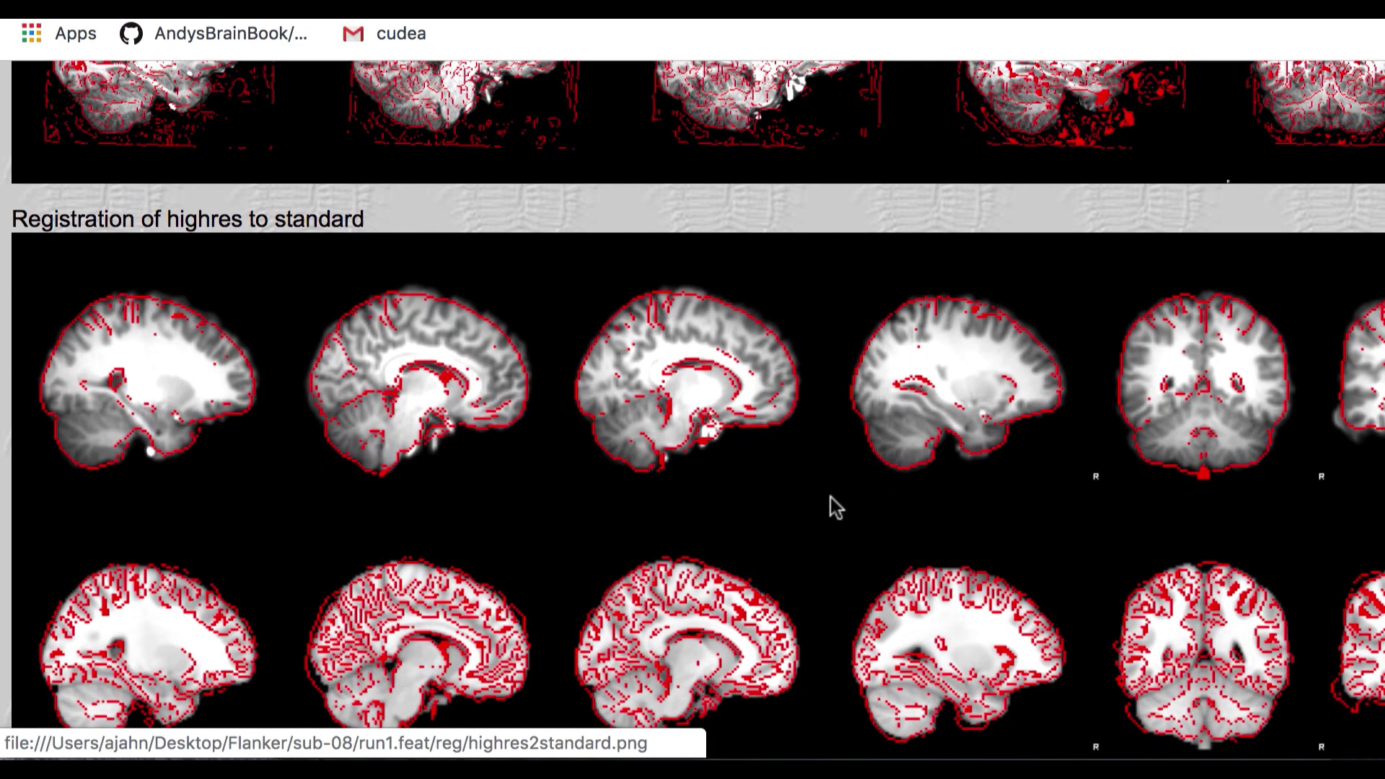
pyautogui.scroll(-6, 829, 497)
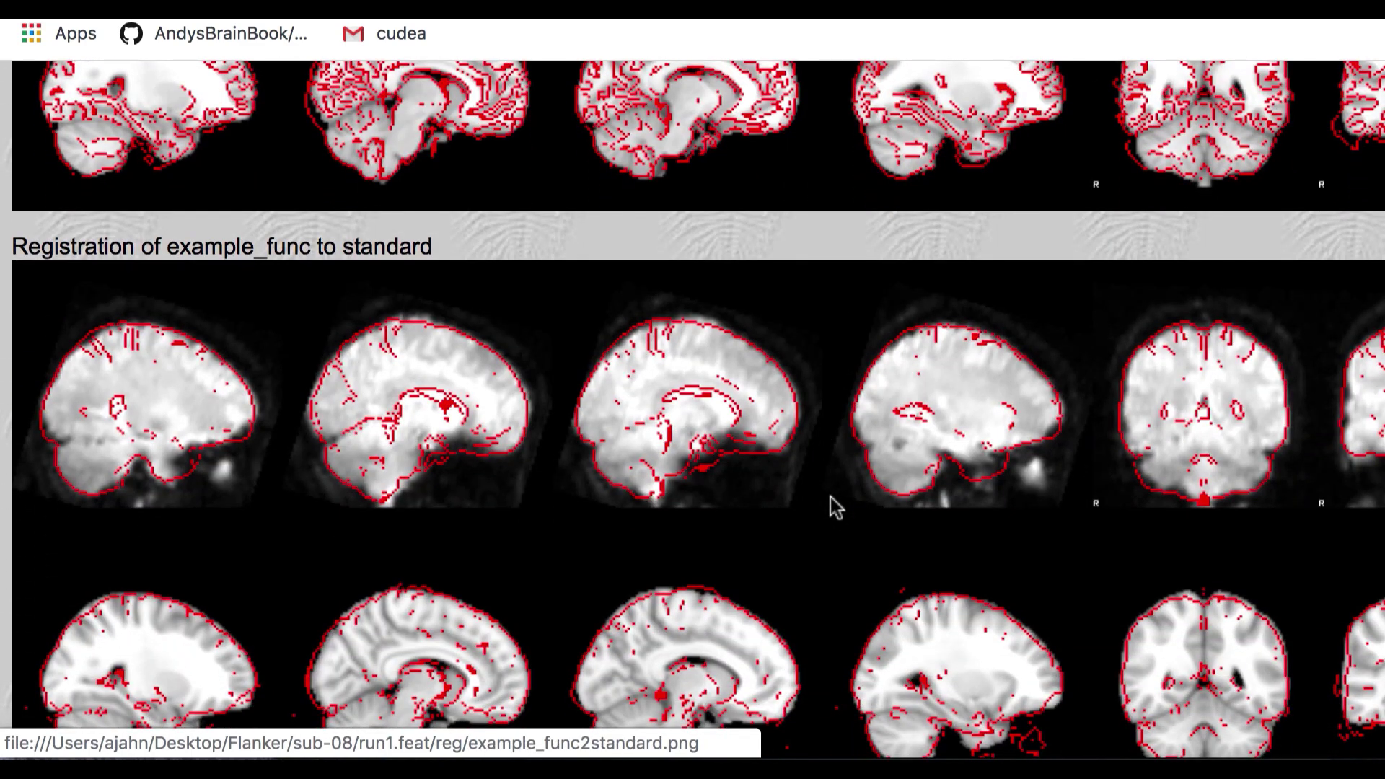
pyautogui.scroll(15, 830, 508)
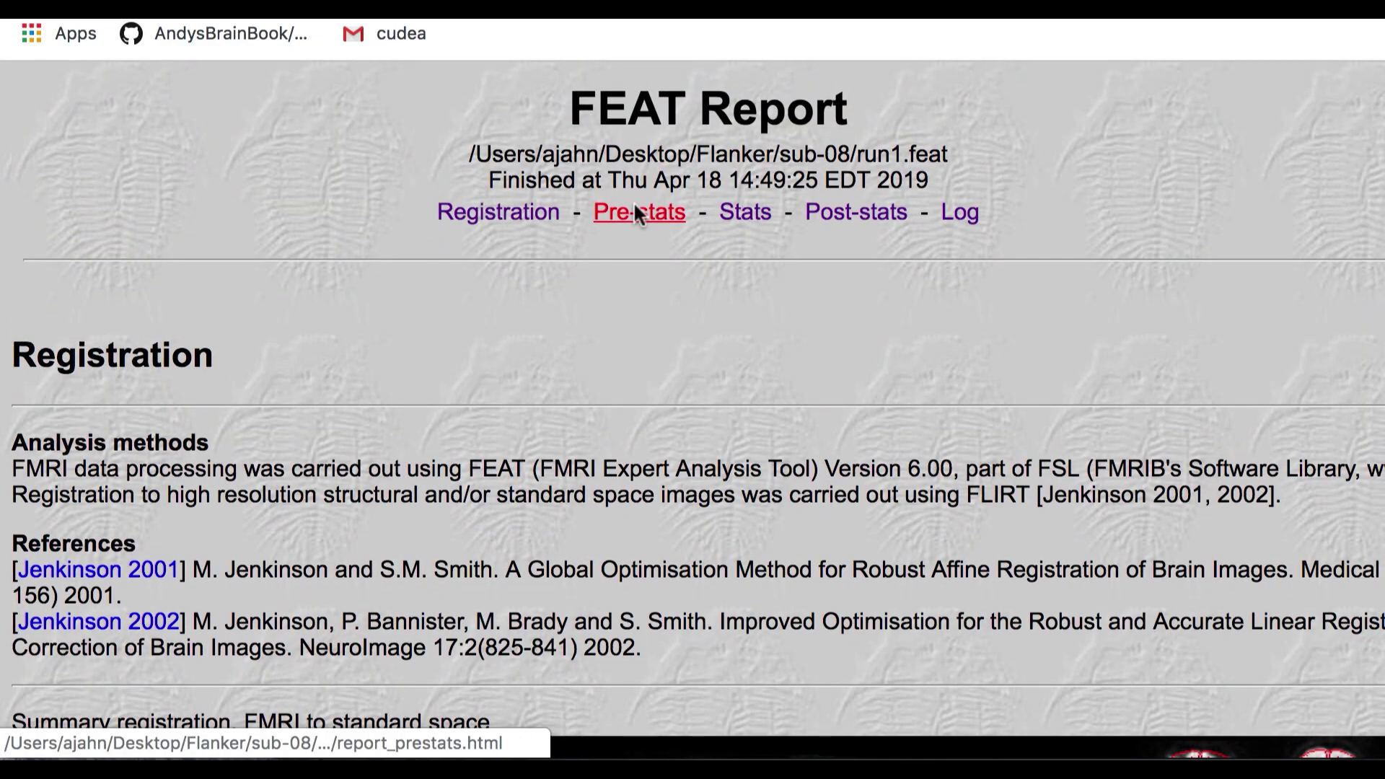
# - Go to the Pre-stats page and review the MCFLIRT rotation, translation and mean displacement plots
pyautogui.click(635, 207)
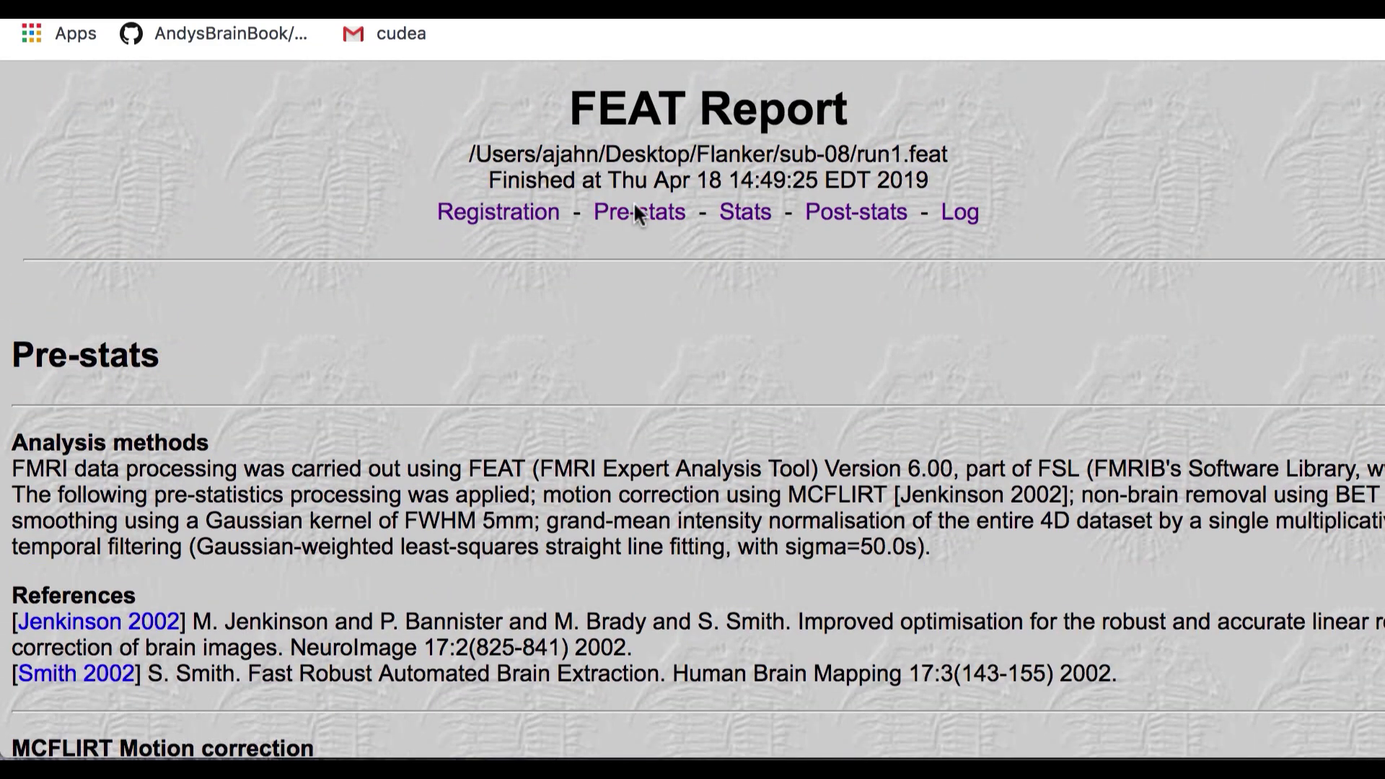
pyautogui.scroll(-7, 653, 300)
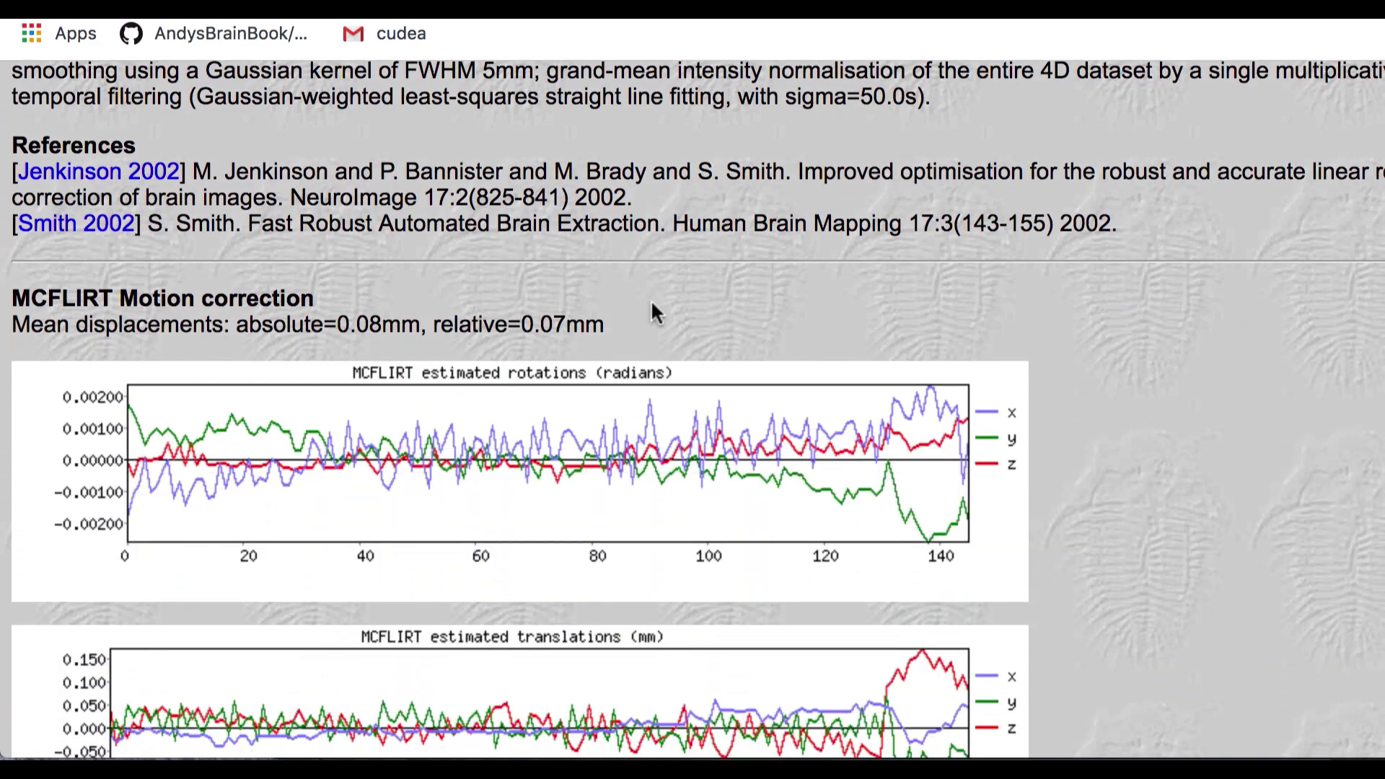
pyautogui.scroll(-5, 1297, 519)
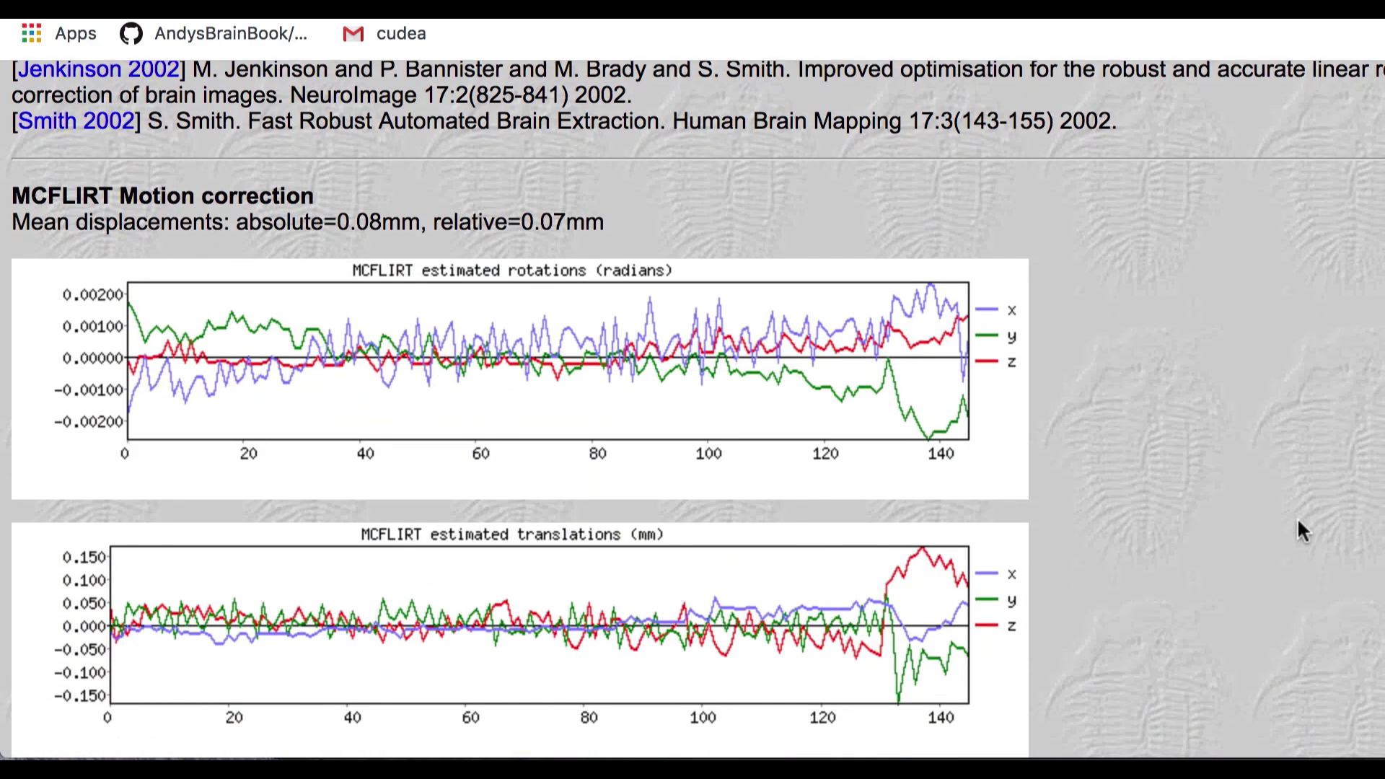
pyautogui.scroll(-3, 1297, 517)
pyautogui.scroll(1, 1297, 517)
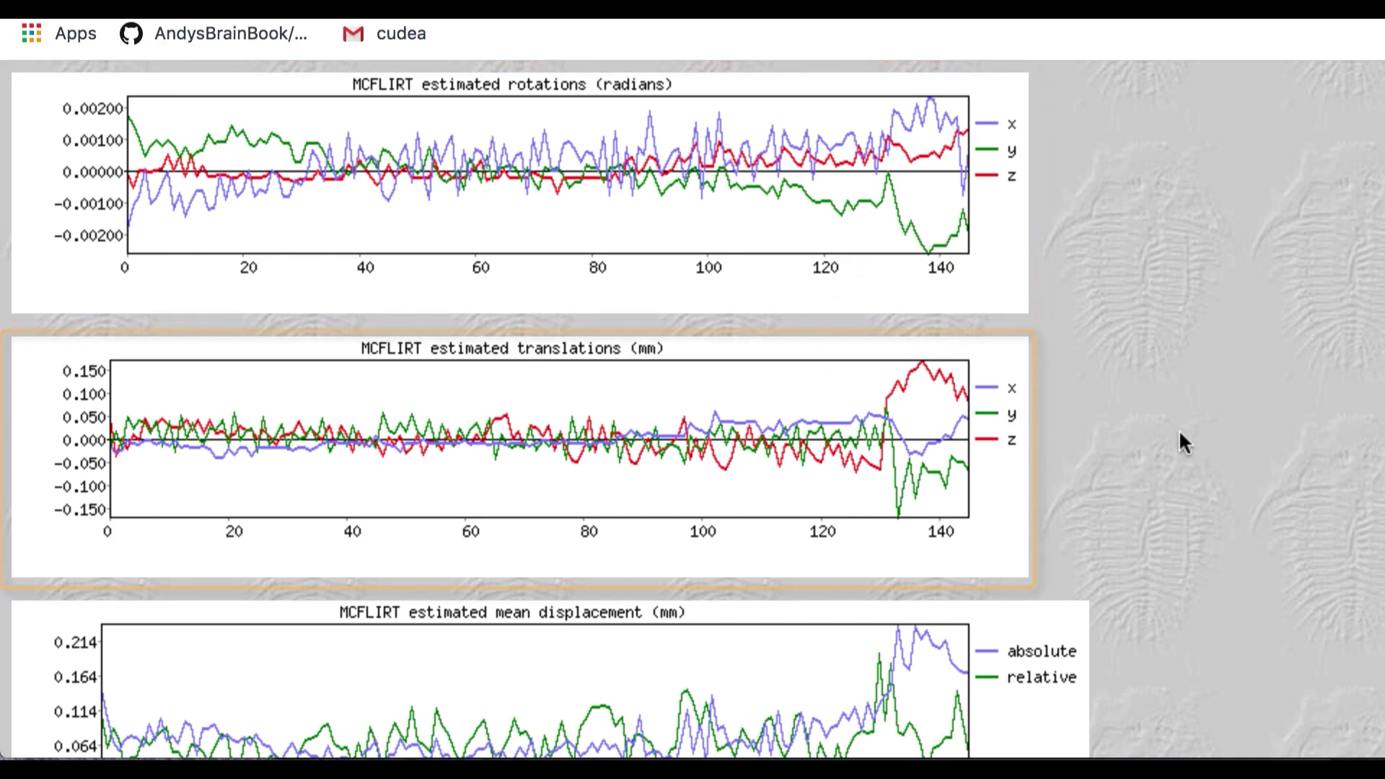
pyautogui.scroll(-1, 1180, 439)
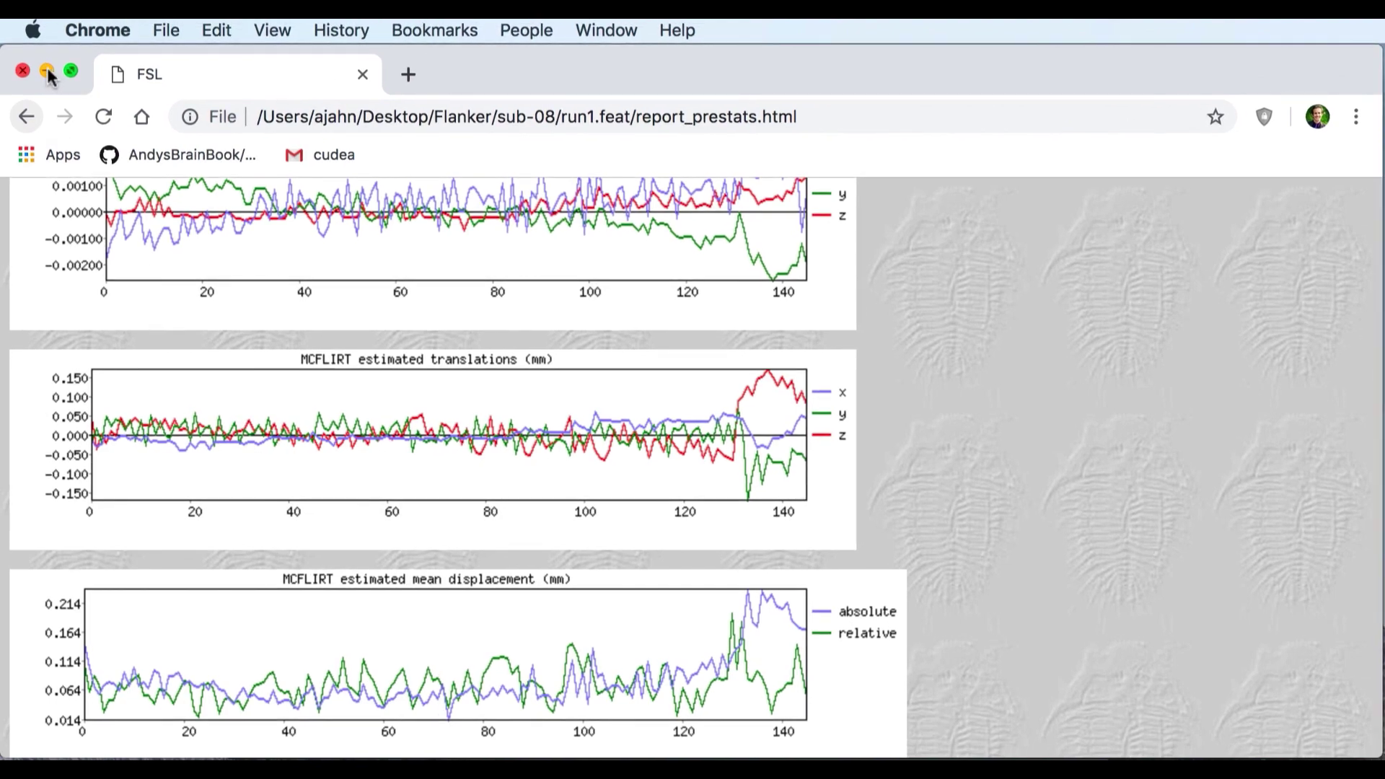
# - Minimize Chrome and launch FSLeyes from the FSL launcher
pyautogui.click(46, 70)
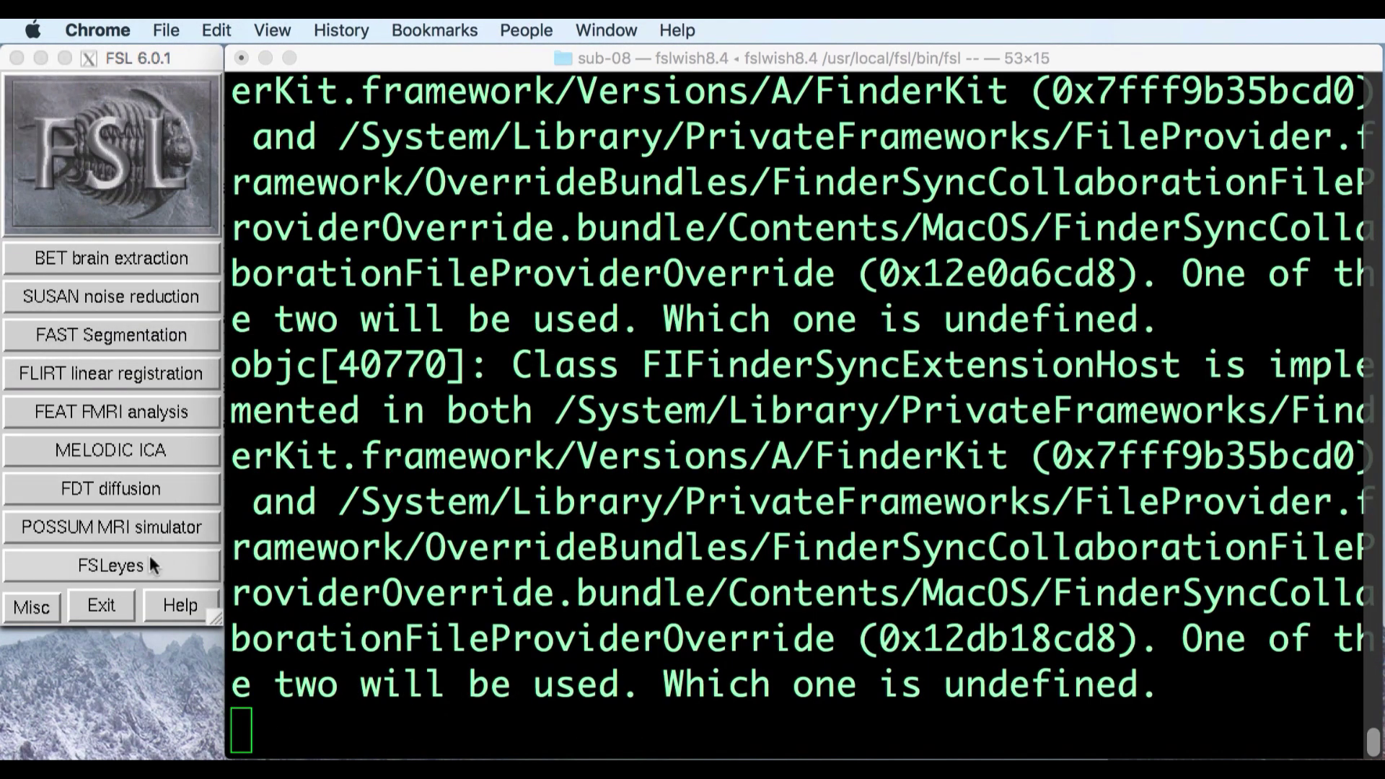
pyautogui.click(147, 562)
pyautogui.click(145, 562)
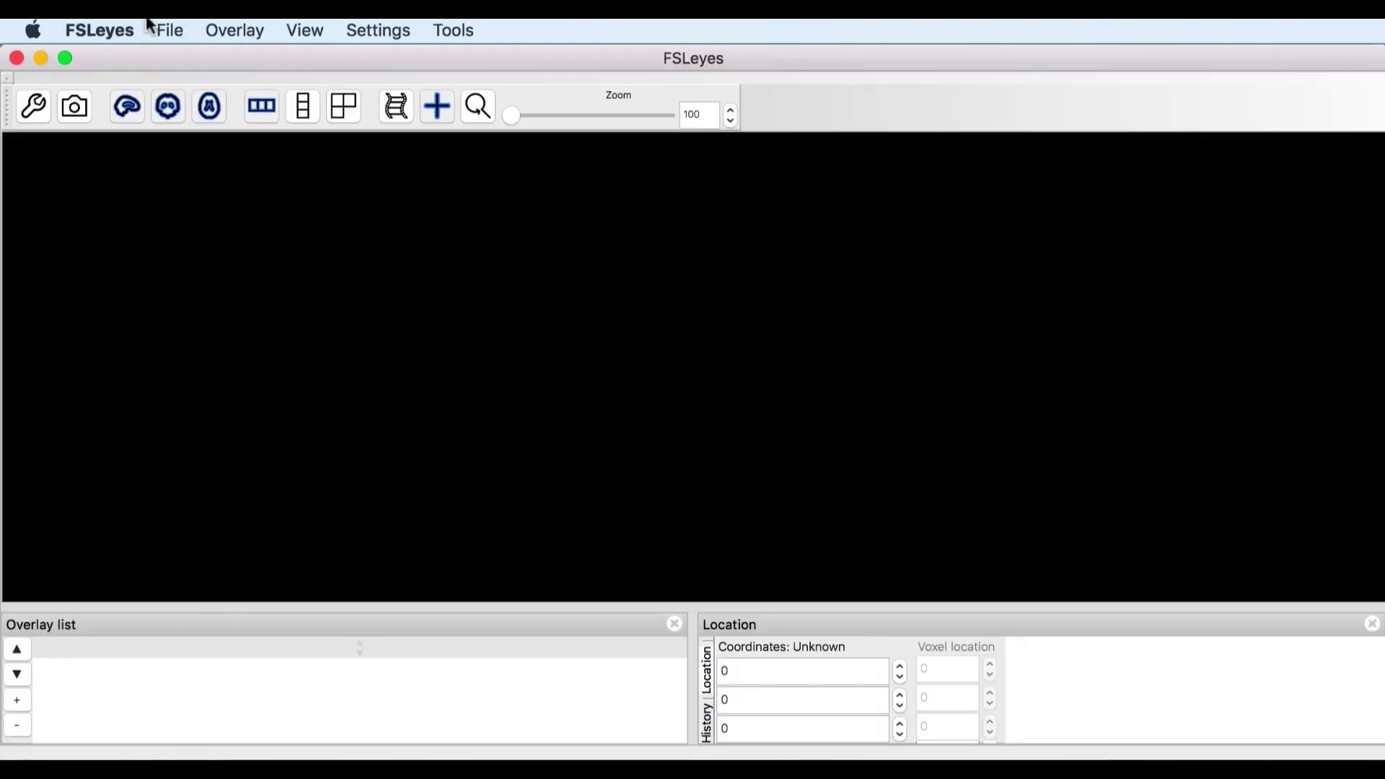
# - Add overlays from file, browsing run1.feat and selecting example_func.nii.gz and filtered_func_data.nii.gz
pyautogui.click(150, 24)
pyautogui.click(193, 58)
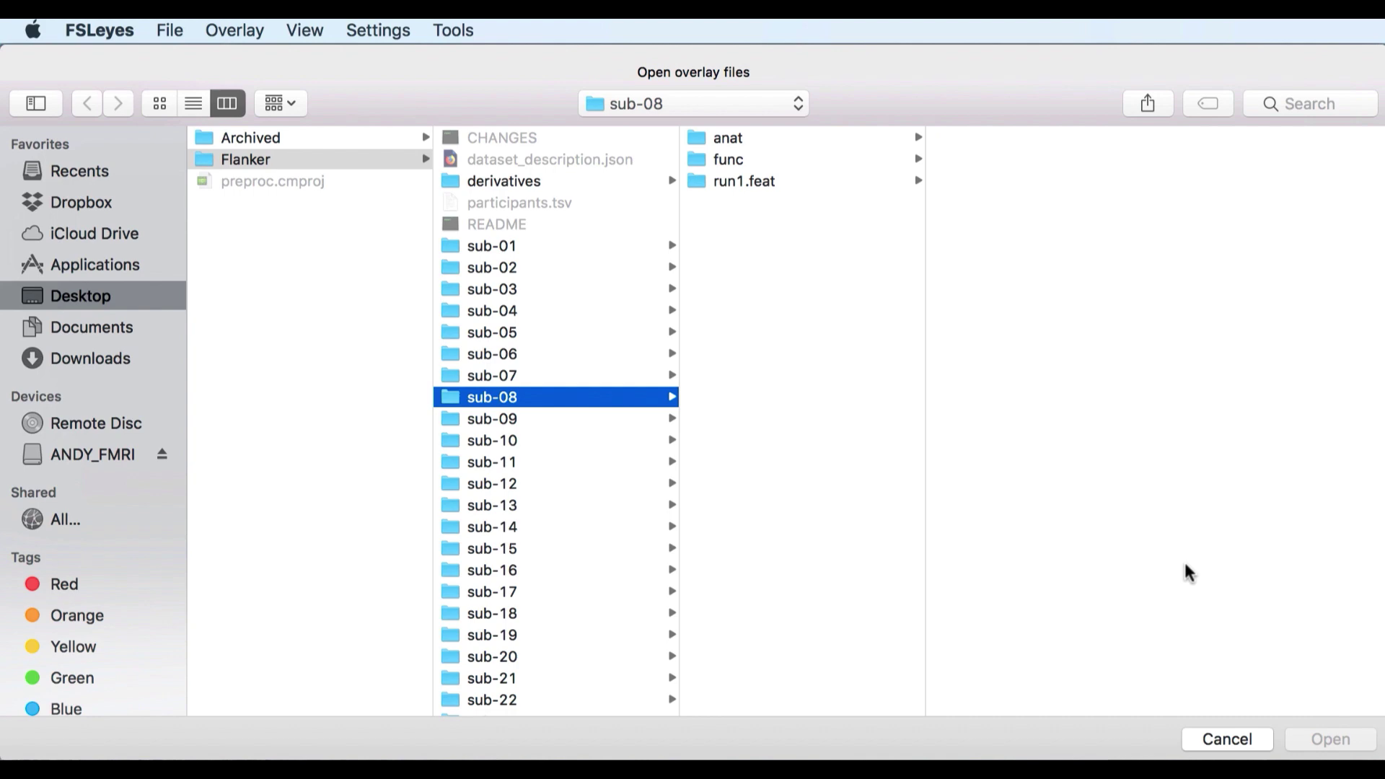
pyautogui.click(785, 184)
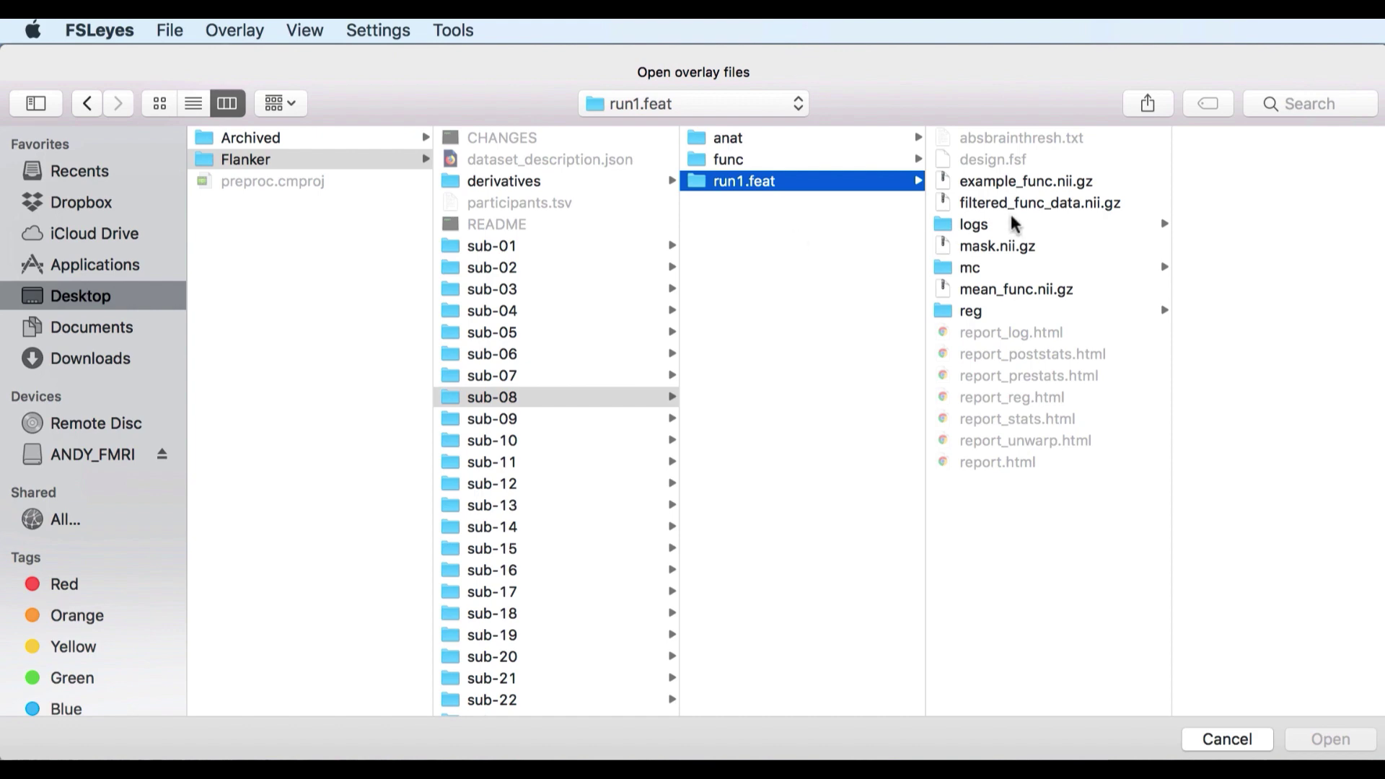
pyautogui.click(974, 224)
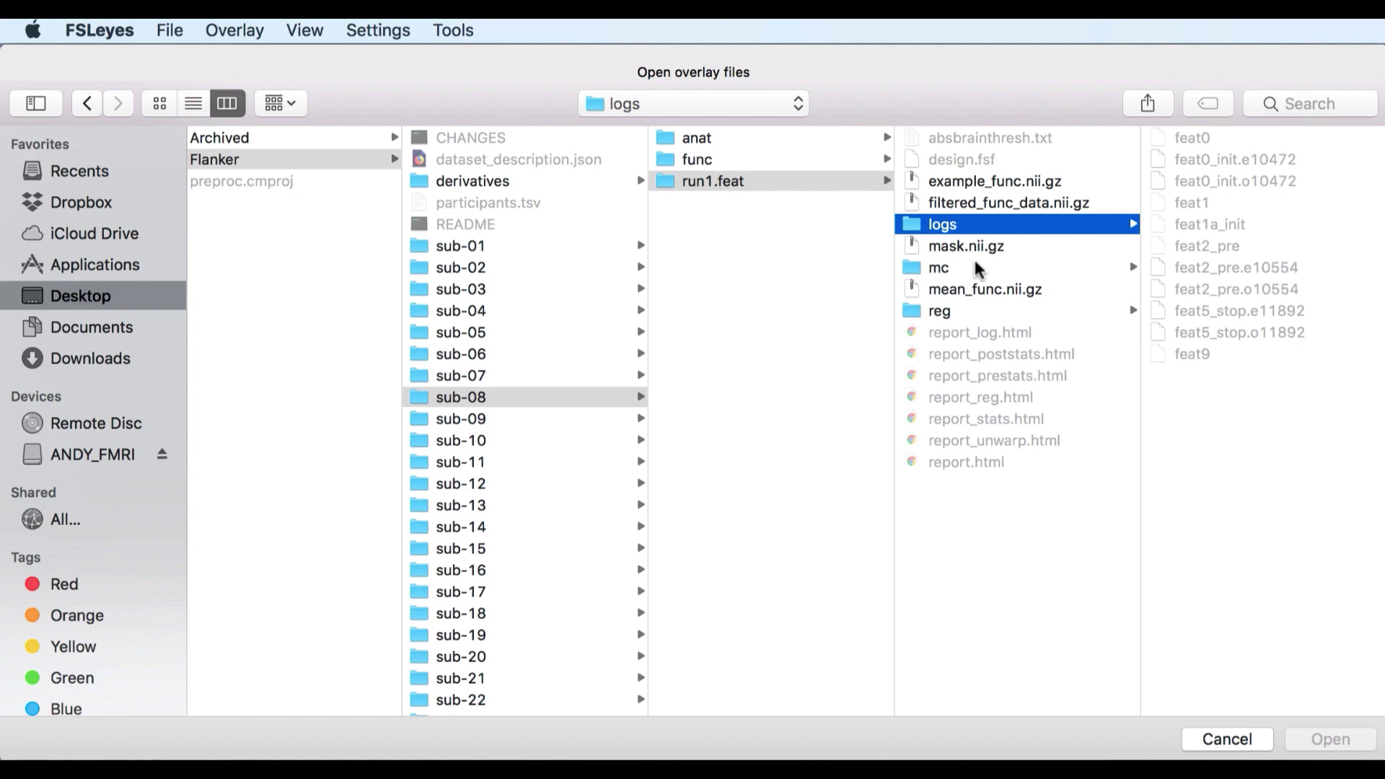
pyautogui.click(977, 268)
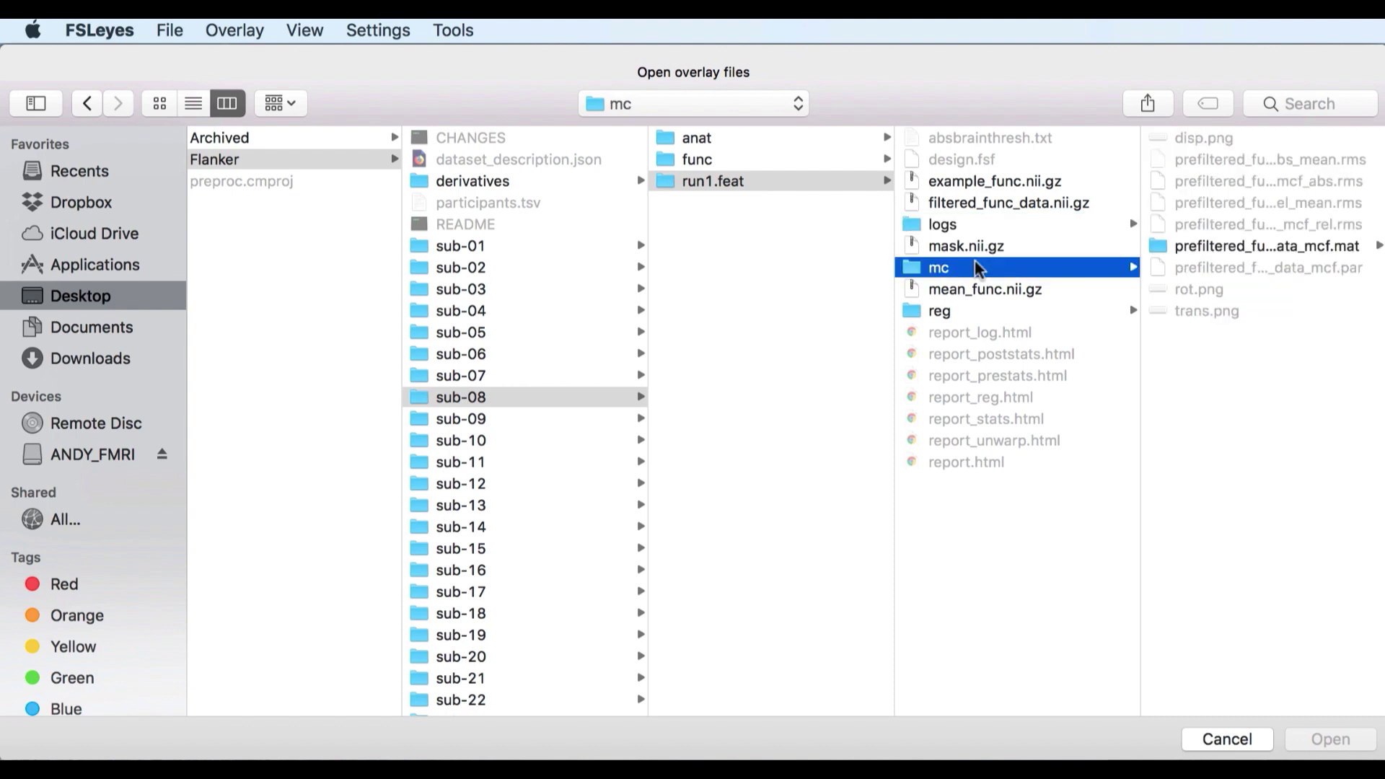
pyautogui.click(961, 315)
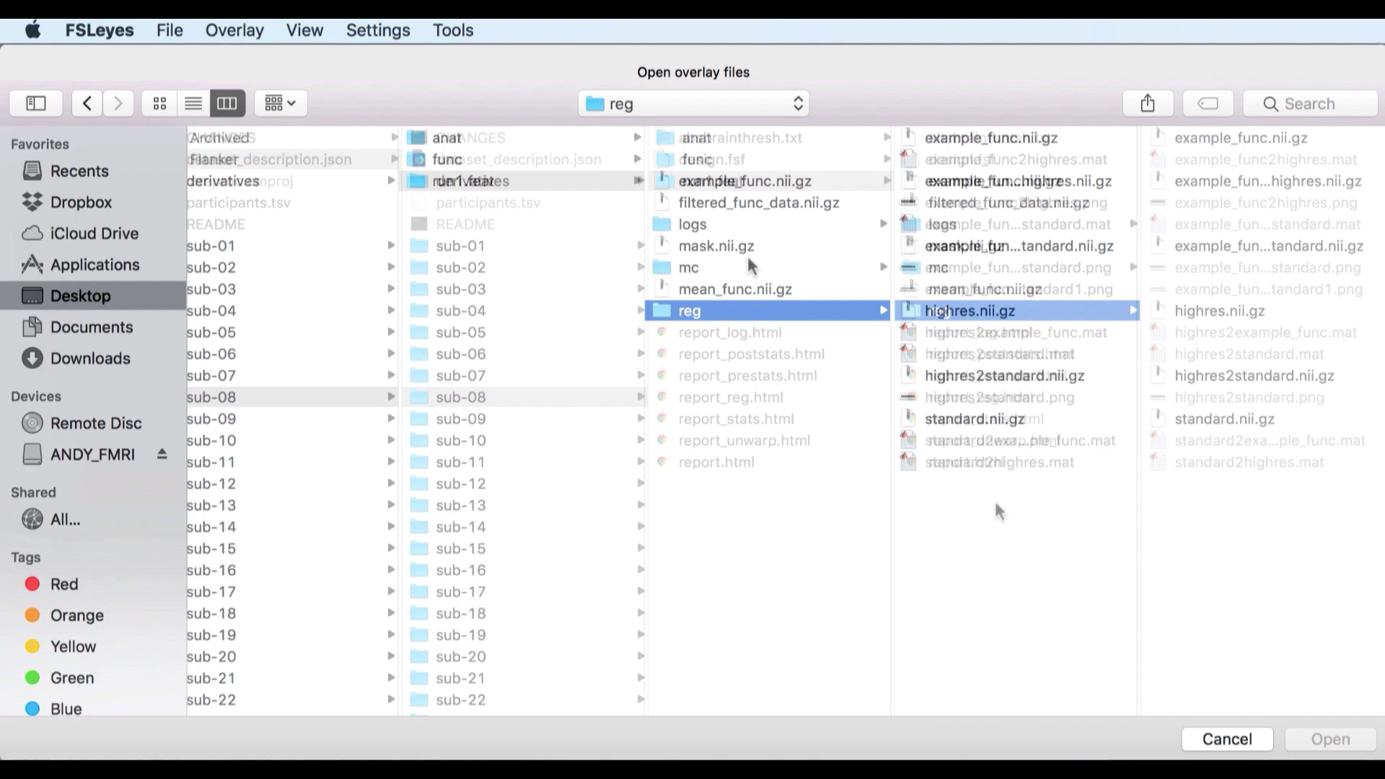
pyautogui.click(745, 180)
pyautogui.keyDown('shift'); pyautogui.click(759, 203); pyautogui.keyUp('shift')
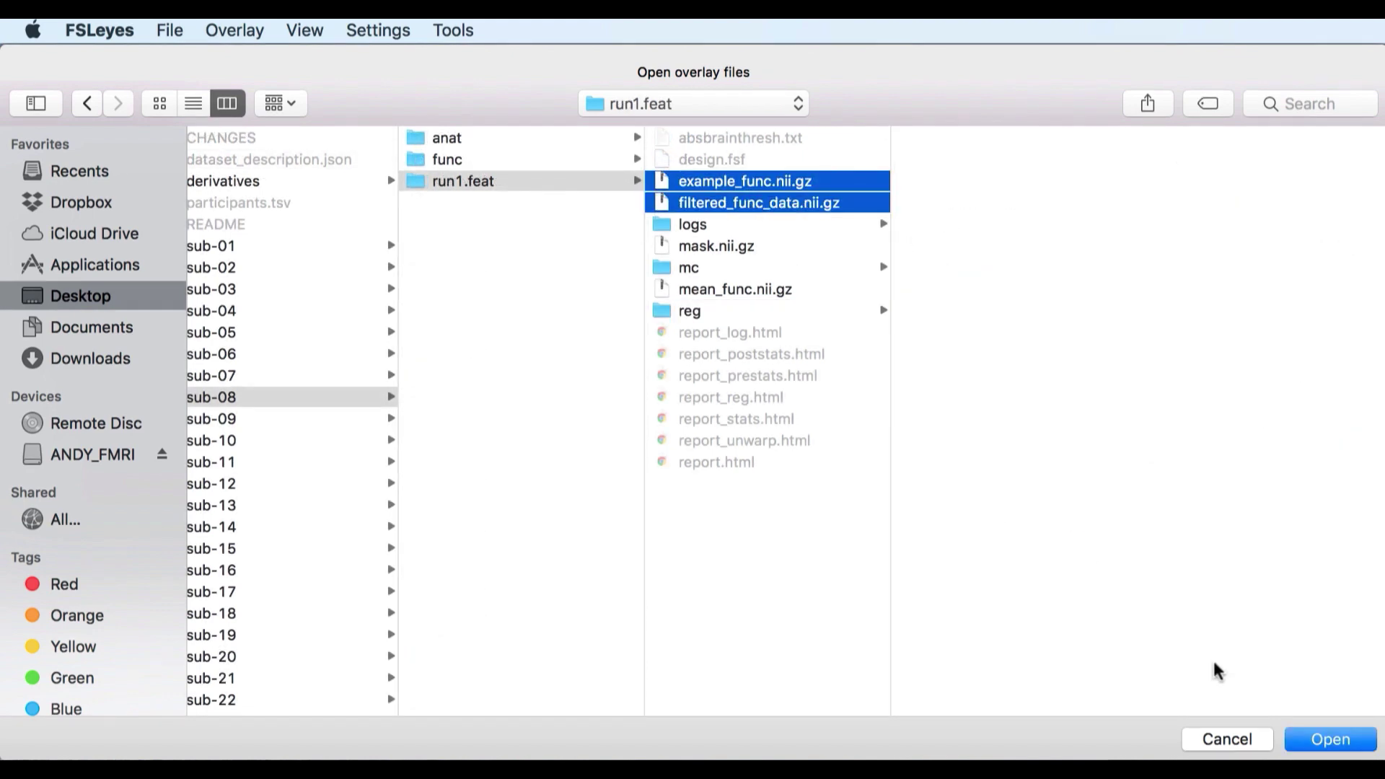
# - Load both images, move example_func above filtered_func_data, then hide example_func
pyautogui.click(1328, 740)
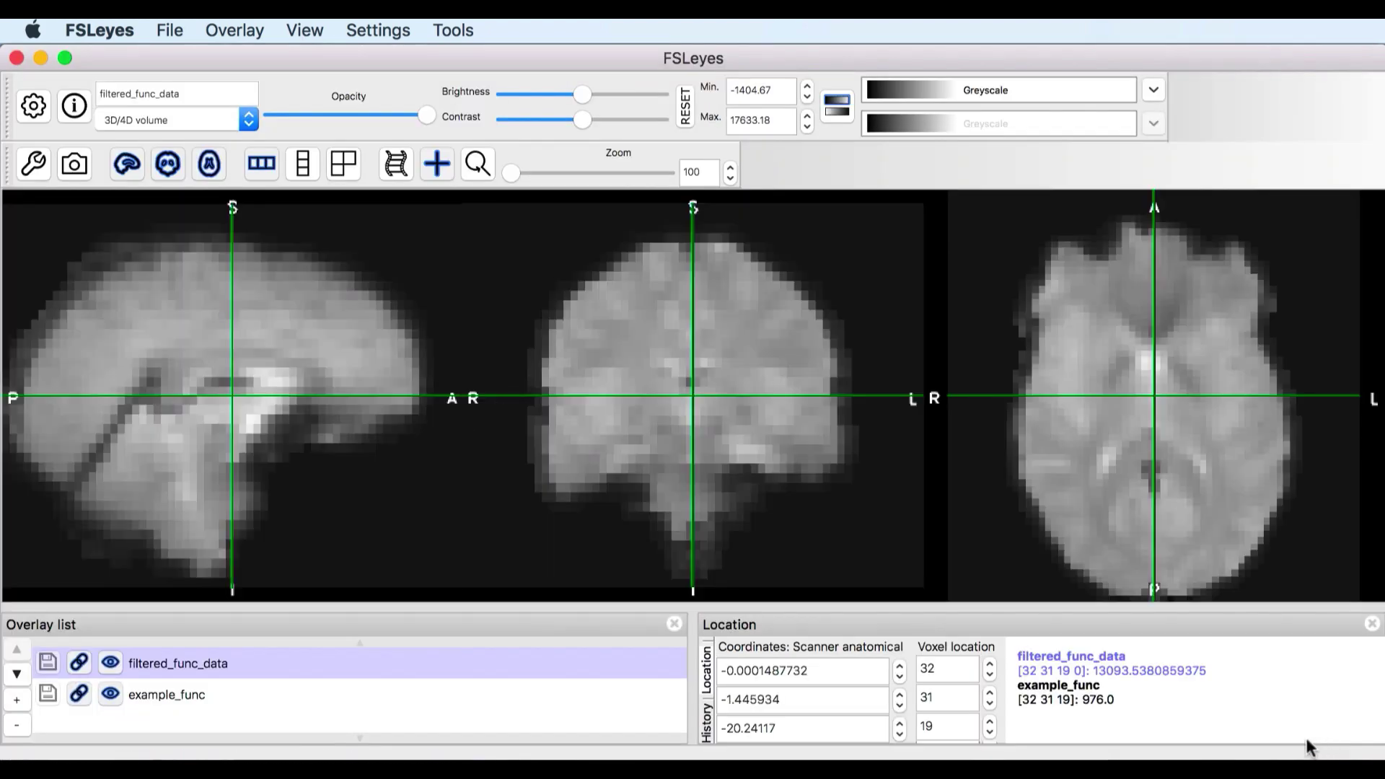
pyautogui.click(57, 701)
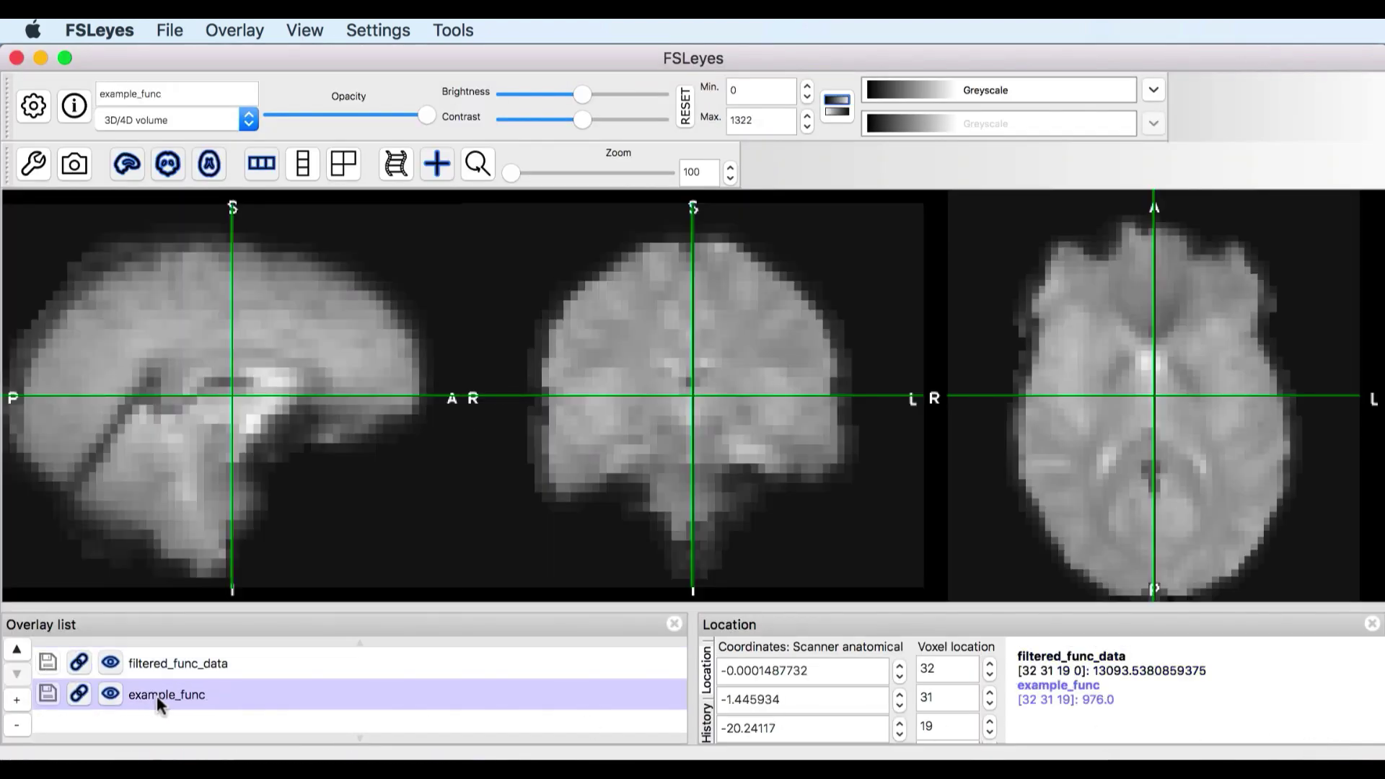
pyautogui.click(15, 654)
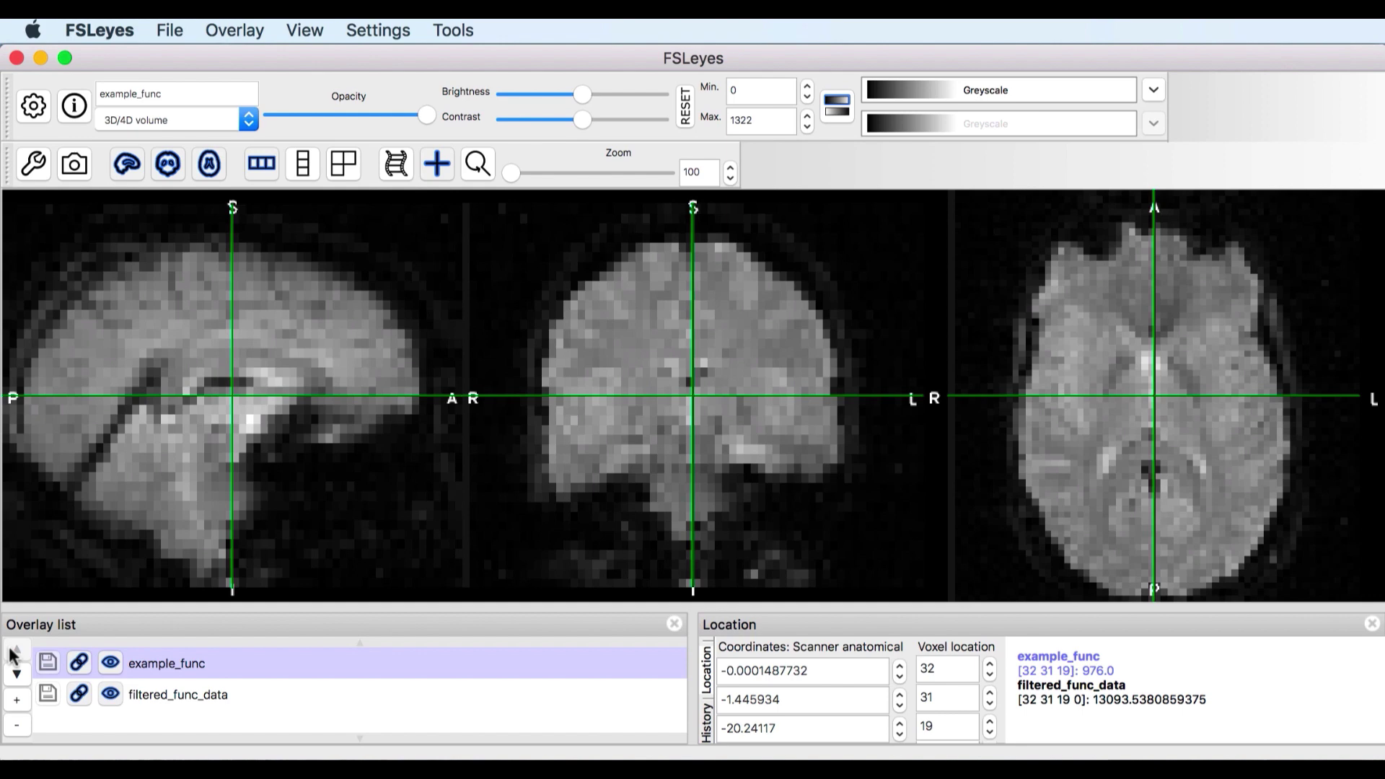
pyautogui.click(111, 663)
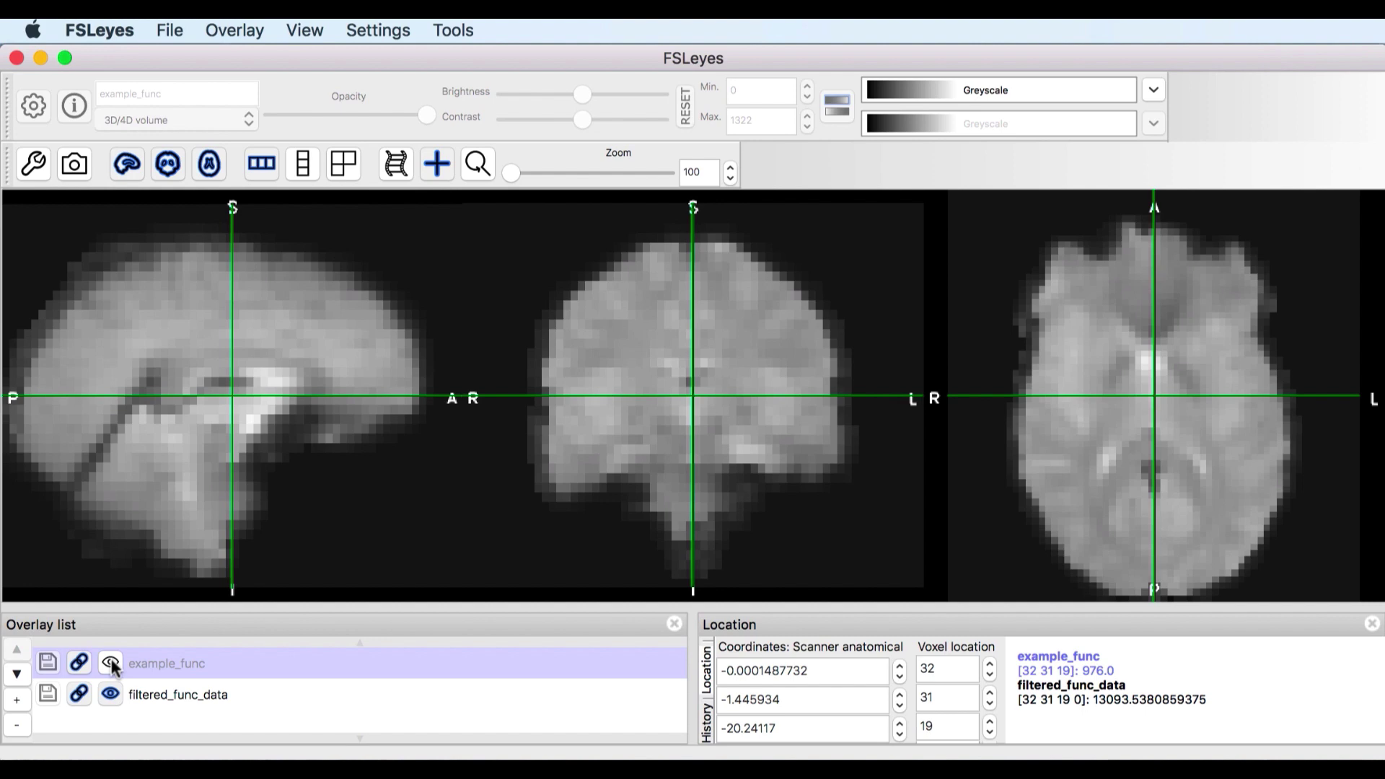
# - Remove both overlays and load example_func2highres.nii.gz and highres.nii.gz instead
pyautogui.click(16, 730)
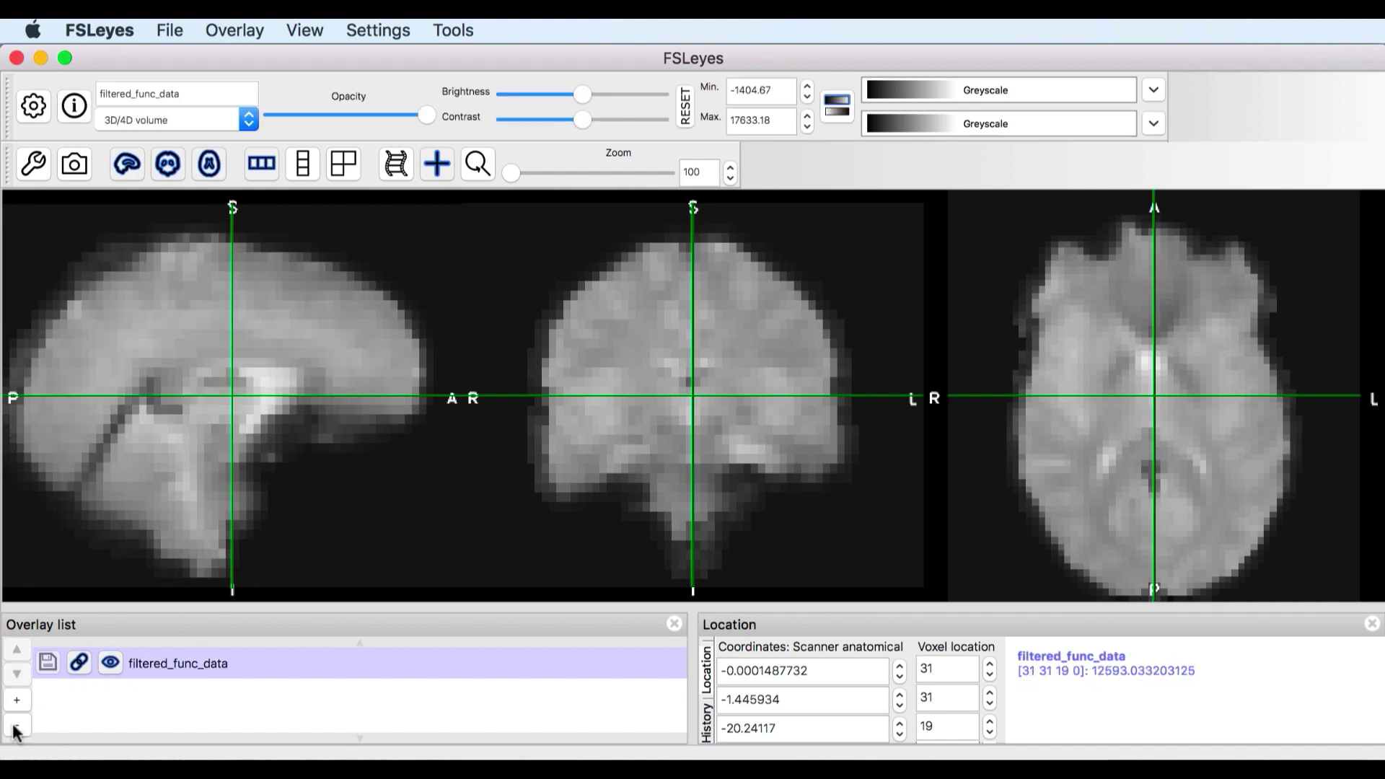
pyautogui.click(16, 730)
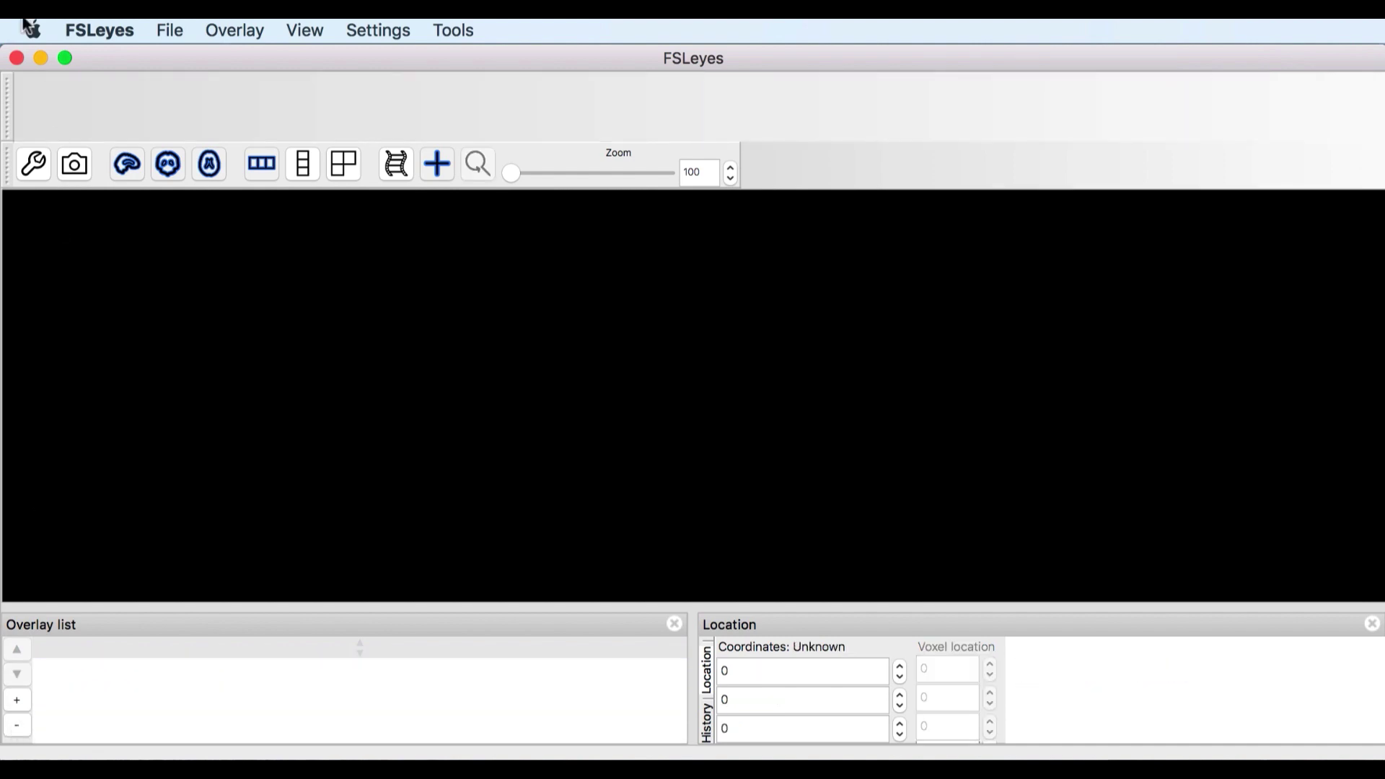
pyautogui.click(171, 31)
pyautogui.click(181, 58)
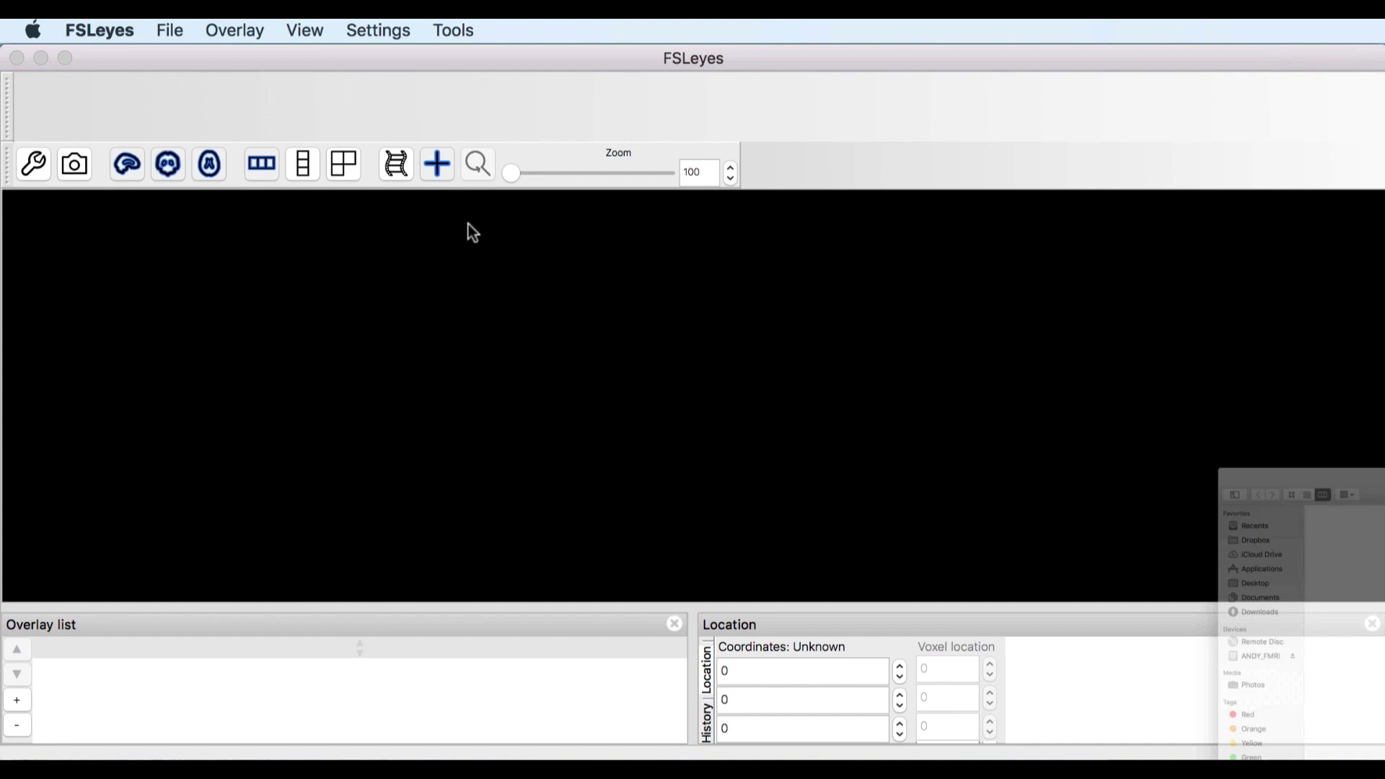
pyautogui.click(530, 182)
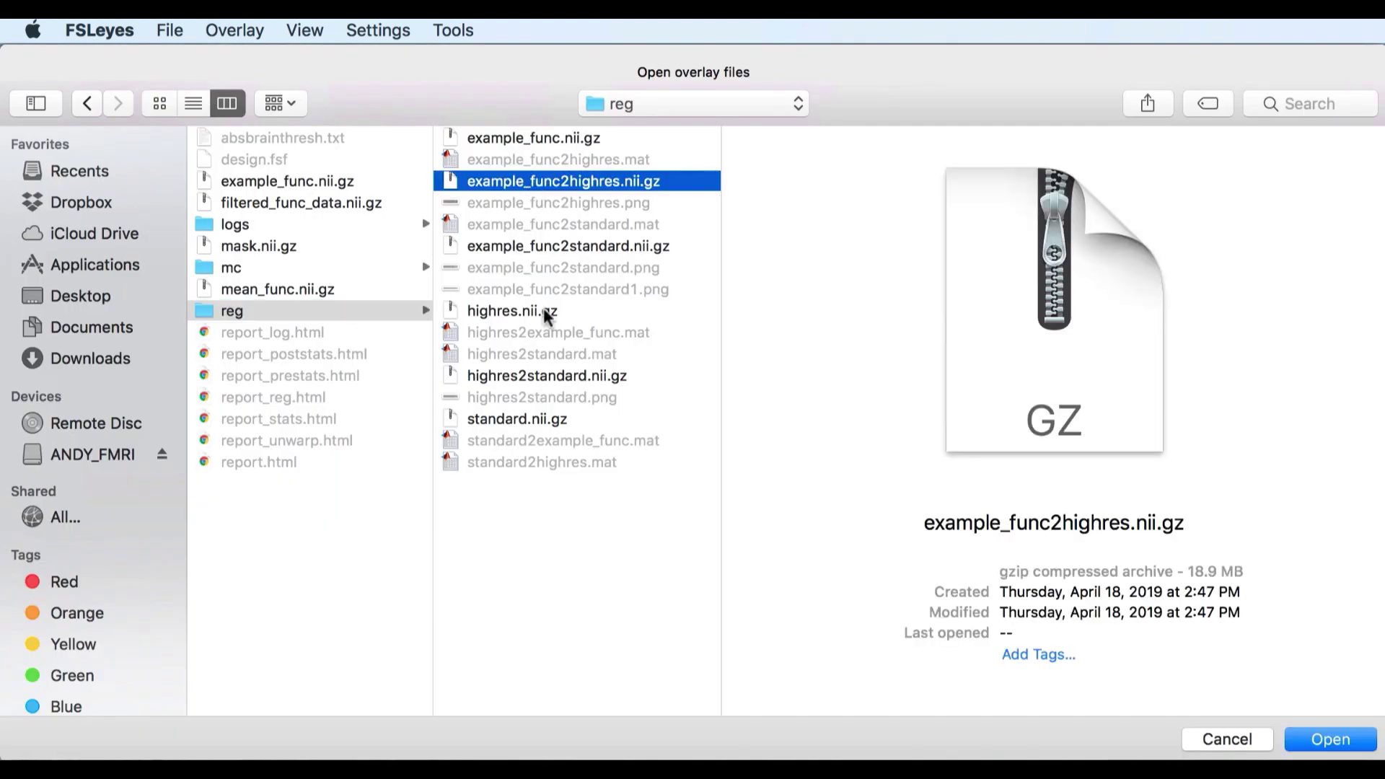
pyautogui.keyDown('super'); pyautogui.click(542, 311); pyautogui.keyUp('super')
pyautogui.click(1331, 740)
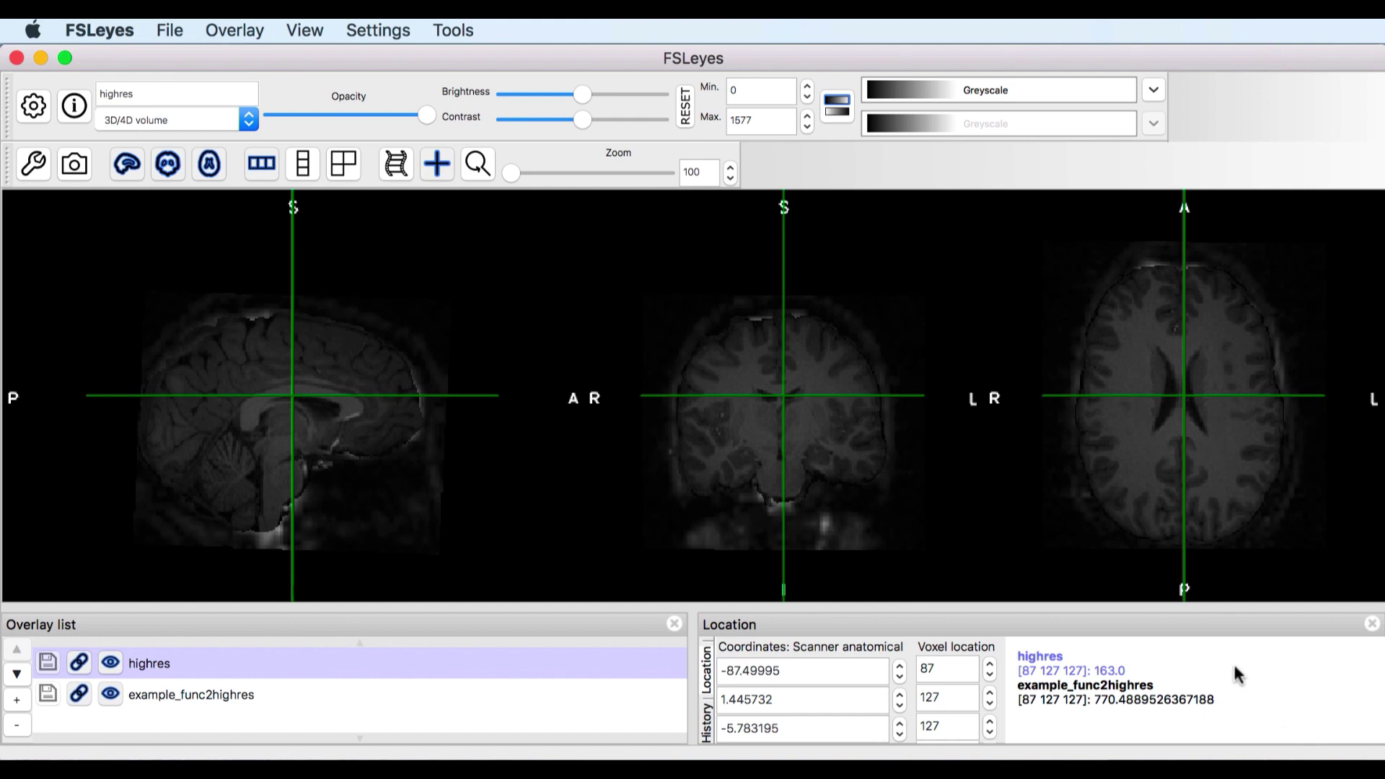
# - Set the highres display maximum to 800 and move example_func2highres above highres
pyautogui.click(723, 121)
pyautogui.write('800')
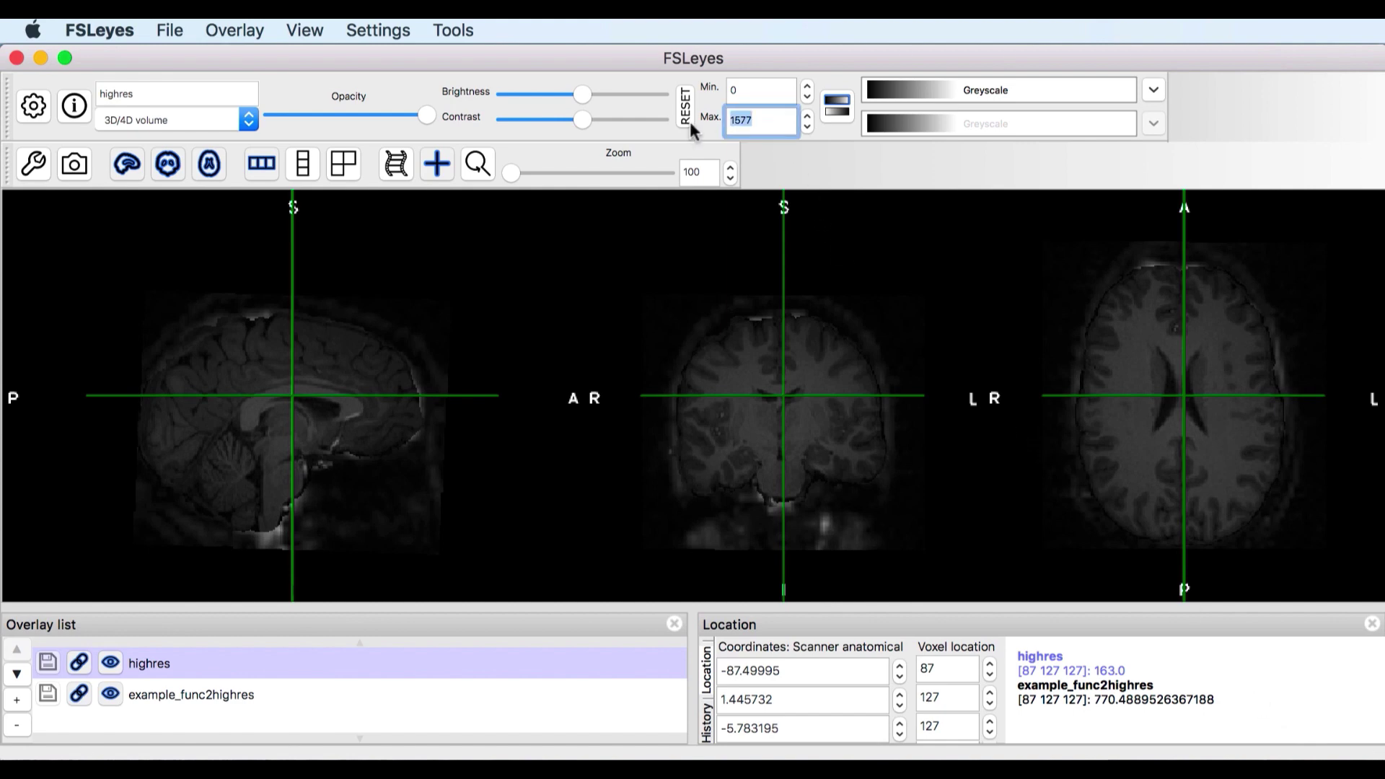
pyautogui.press('Return')
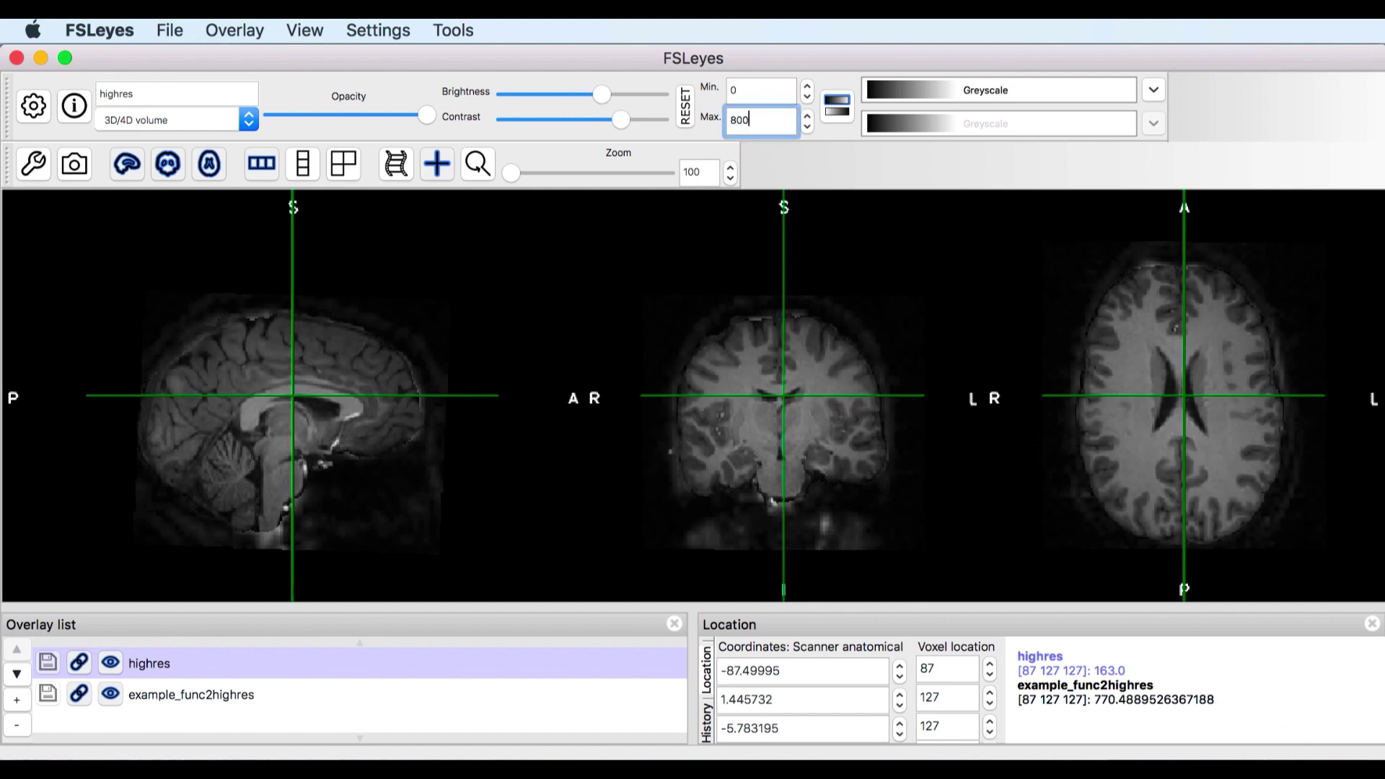
pyautogui.click(205, 697)
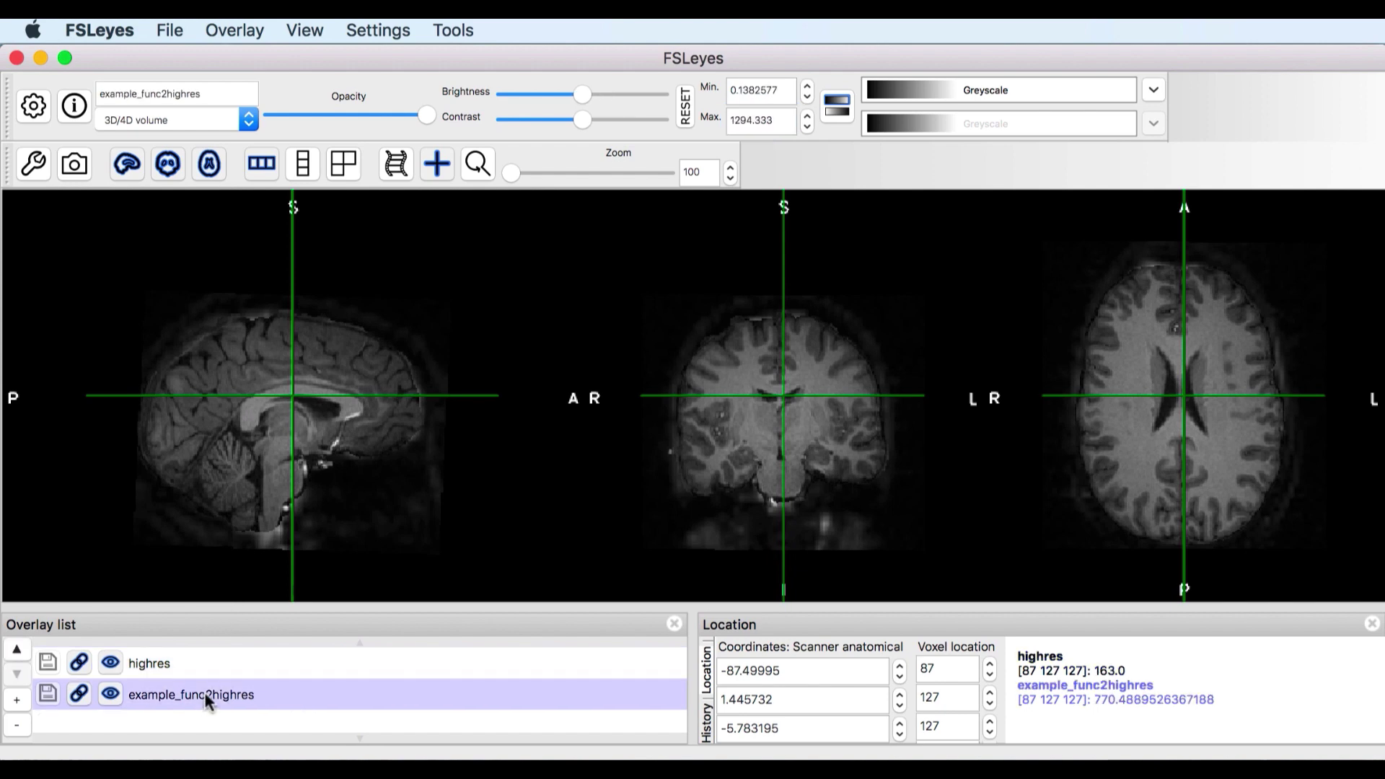
pyautogui.click(18, 653)
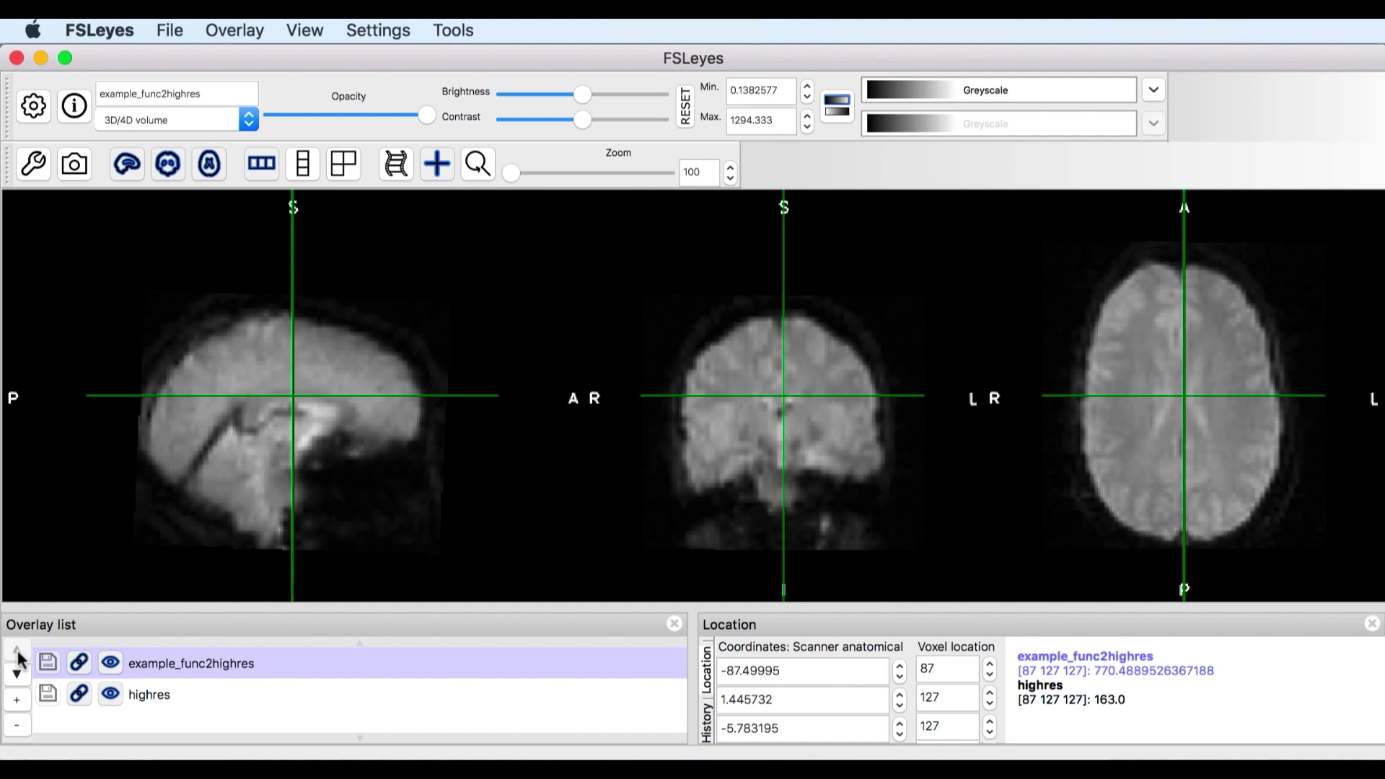
# - Zoom into the brain views and toggle the functional overlay to compare its alignment with highres
pyautogui.moveTo(511, 173); pyautogui.dragTo(552, 174)
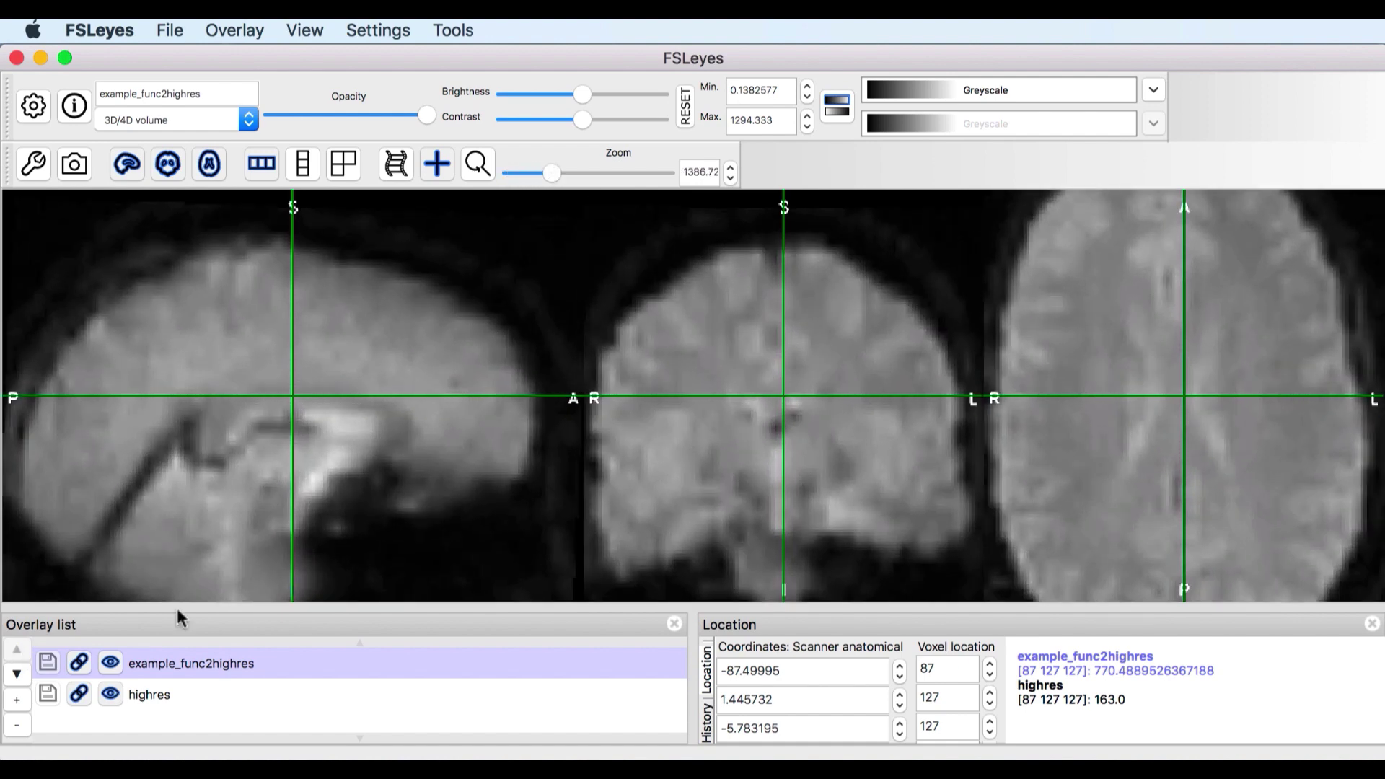
pyautogui.click(109, 662)
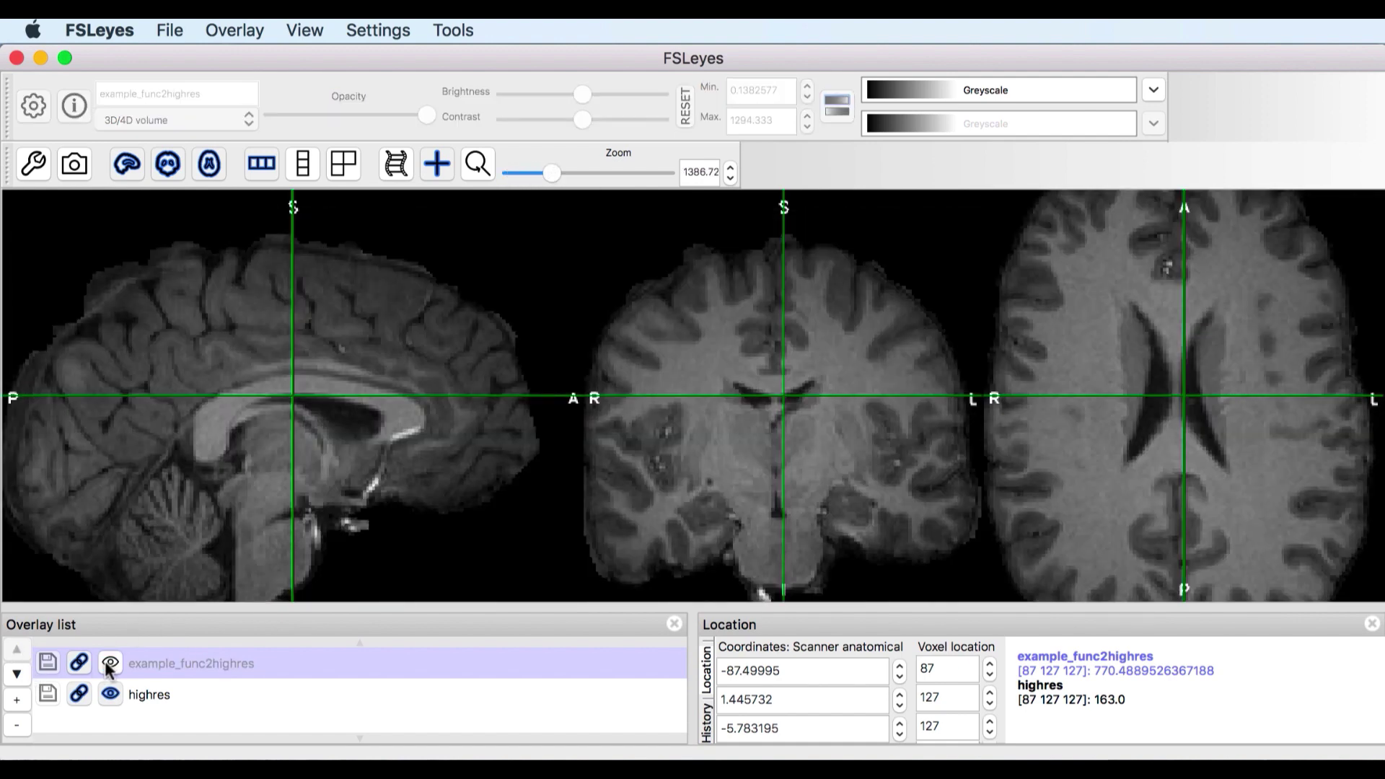
pyautogui.click(107, 662)
pyautogui.click(750, 345)
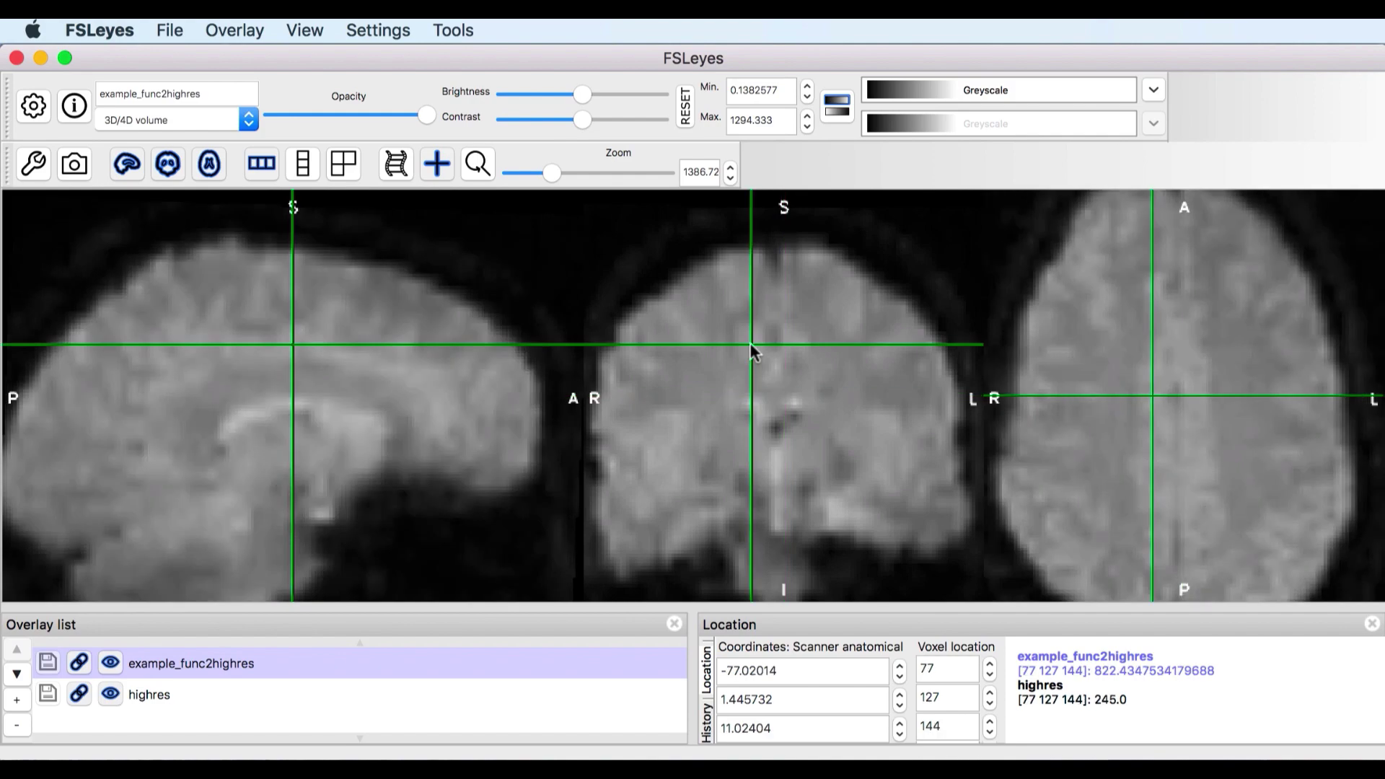
pyautogui.click(110, 663)
pyautogui.click(109, 663)
# - Check alignment at other axial and coronal locations, including voxel 78 140 123, toggling the functional overlay
pyautogui.click(1074, 391)
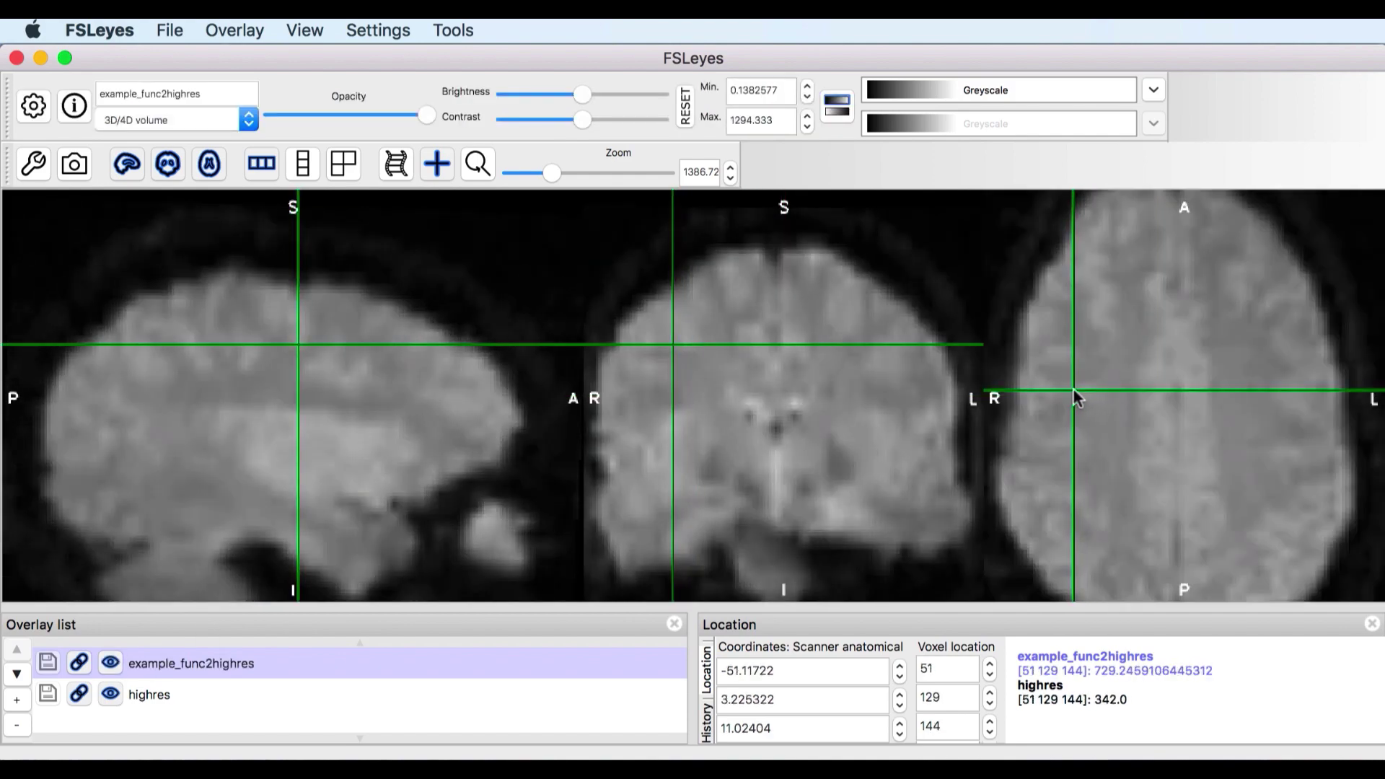
pyautogui.click(1056, 433)
pyautogui.click(707, 310)
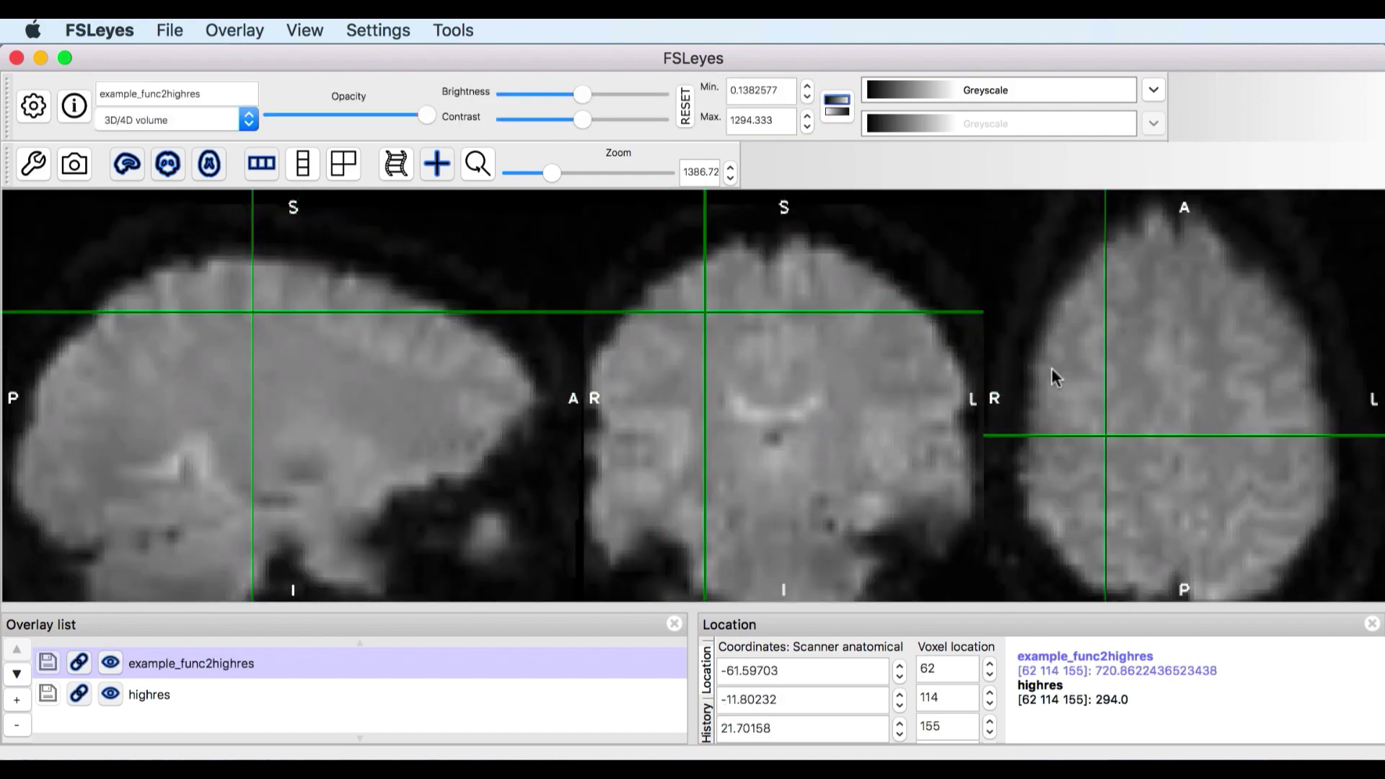
pyautogui.click(110, 663)
pyautogui.click(109, 663)
pyautogui.click(789, 409)
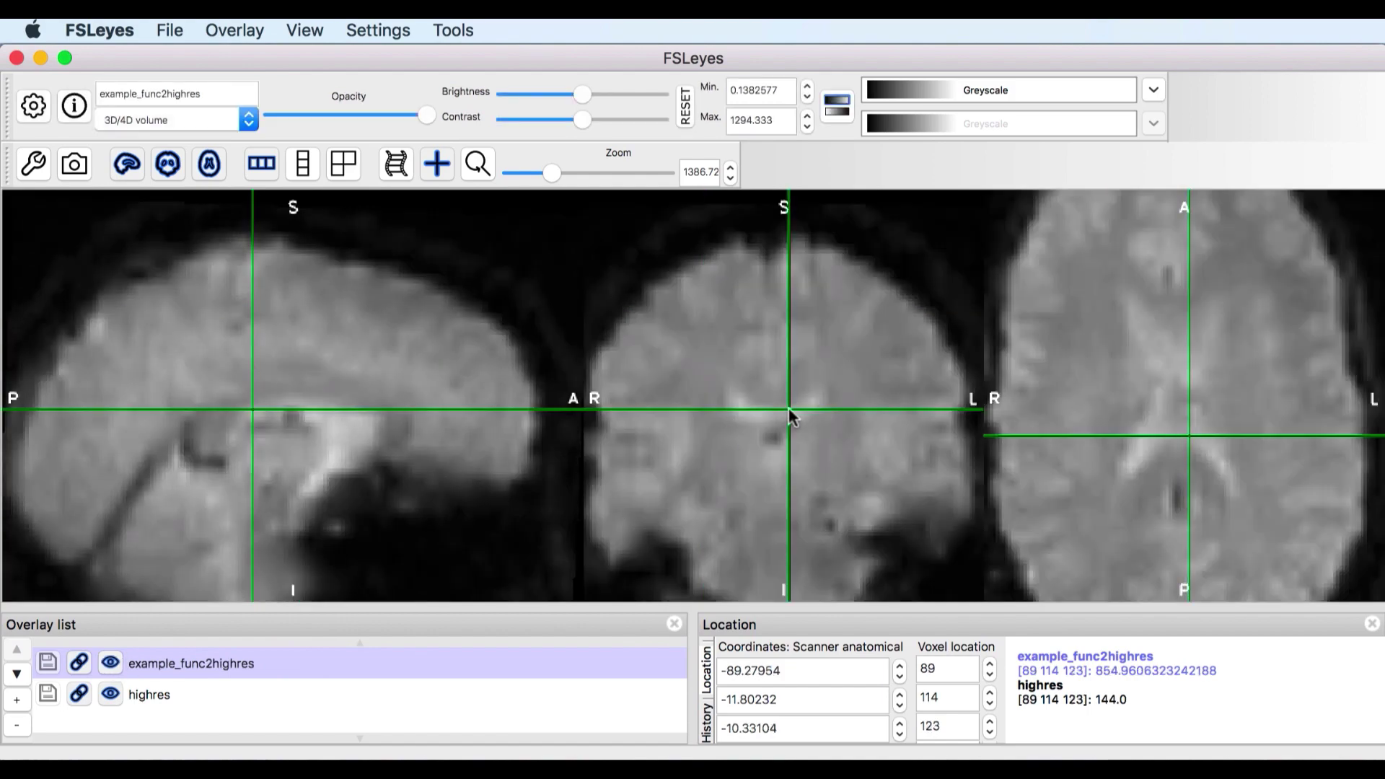
pyautogui.click(779, 409)
pyautogui.click(1157, 358)
pyautogui.click(110, 663)
pyautogui.click(110, 663)
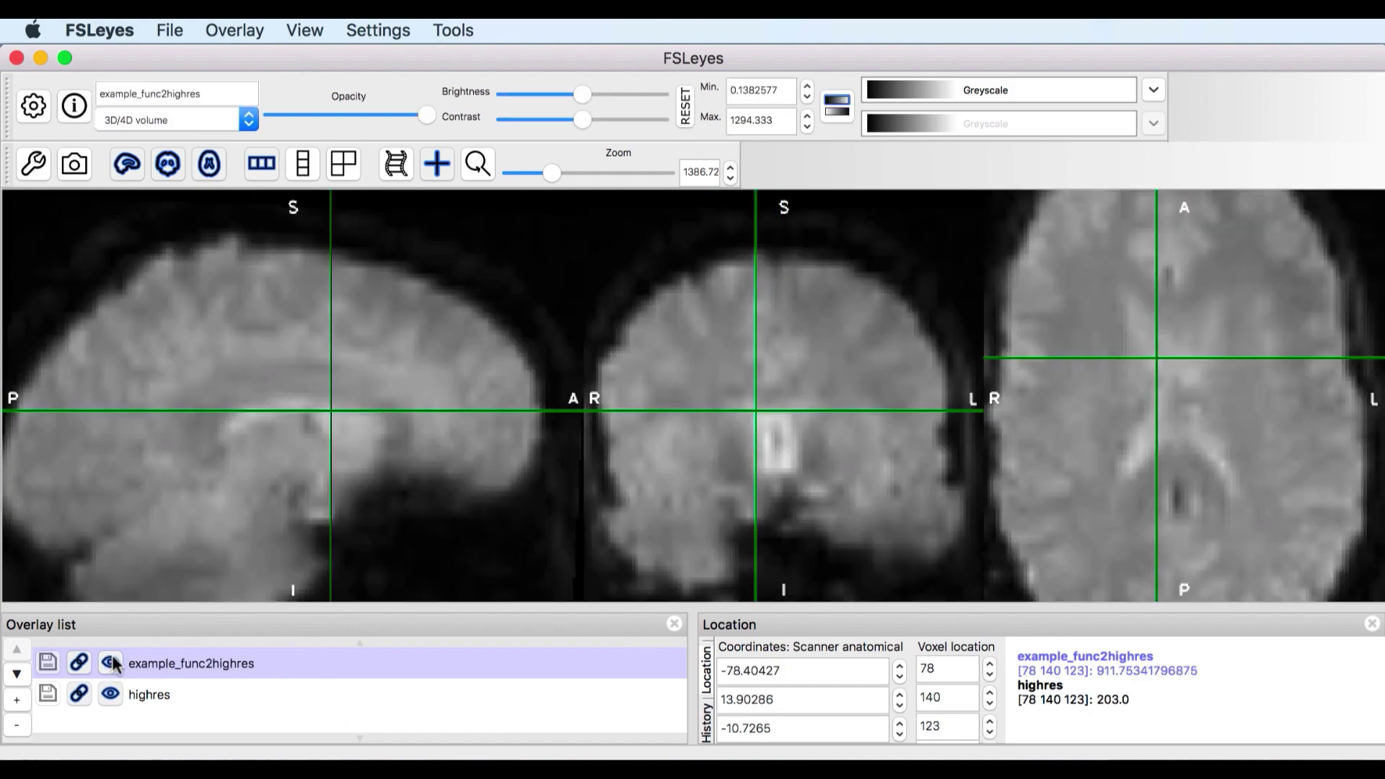
pyautogui.click(110, 663)
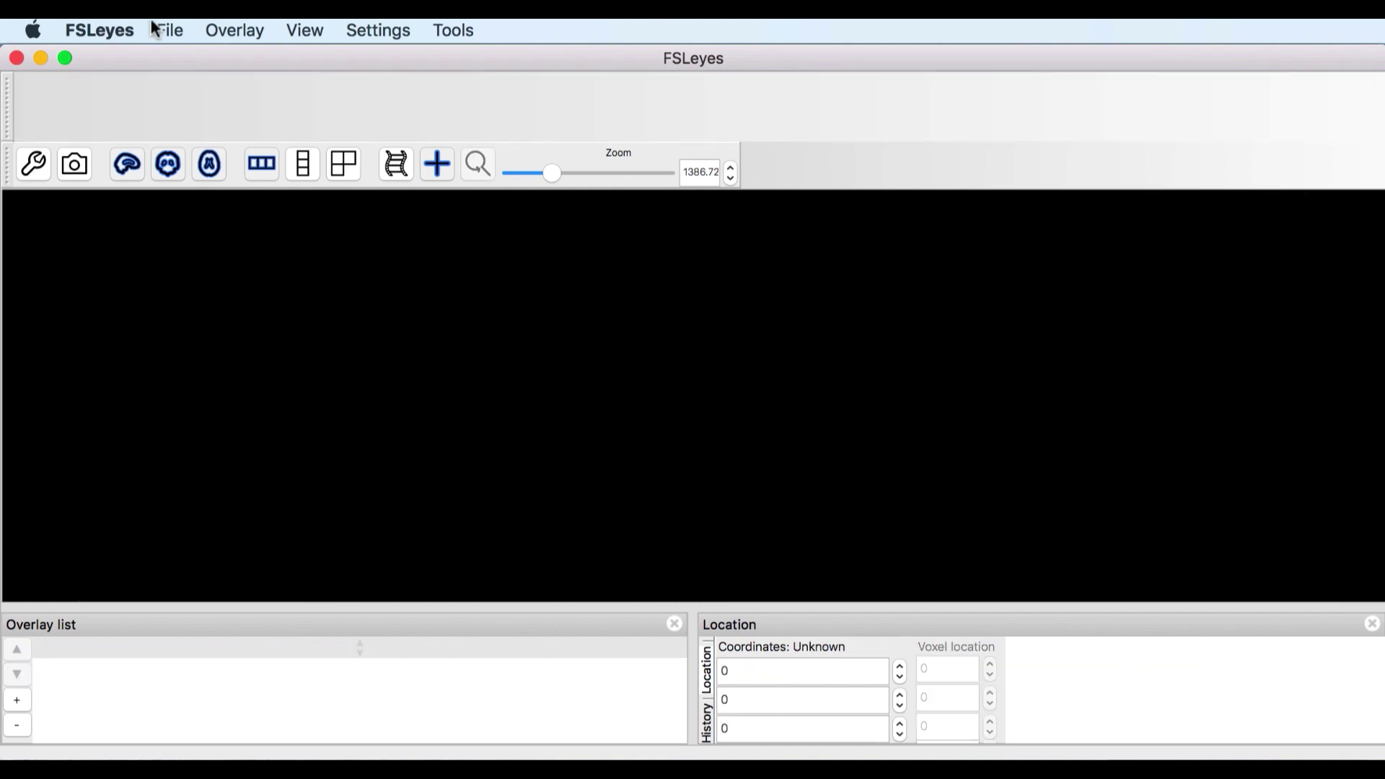
# - Load standard.nii.gz and highres2standard.nii.gz from the reg folder as overlays
pyautogui.click(167, 29)
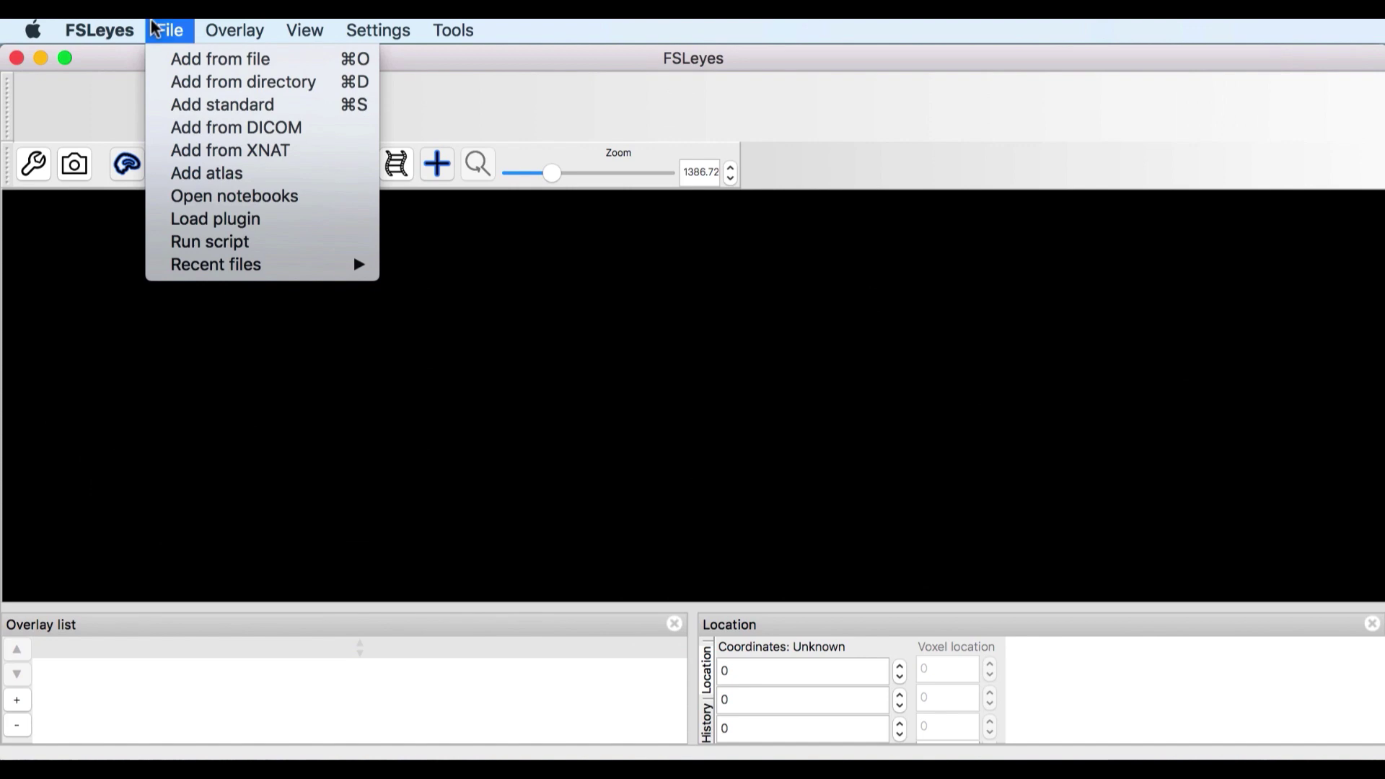
pyautogui.click(194, 58)
pyautogui.click(303, 419)
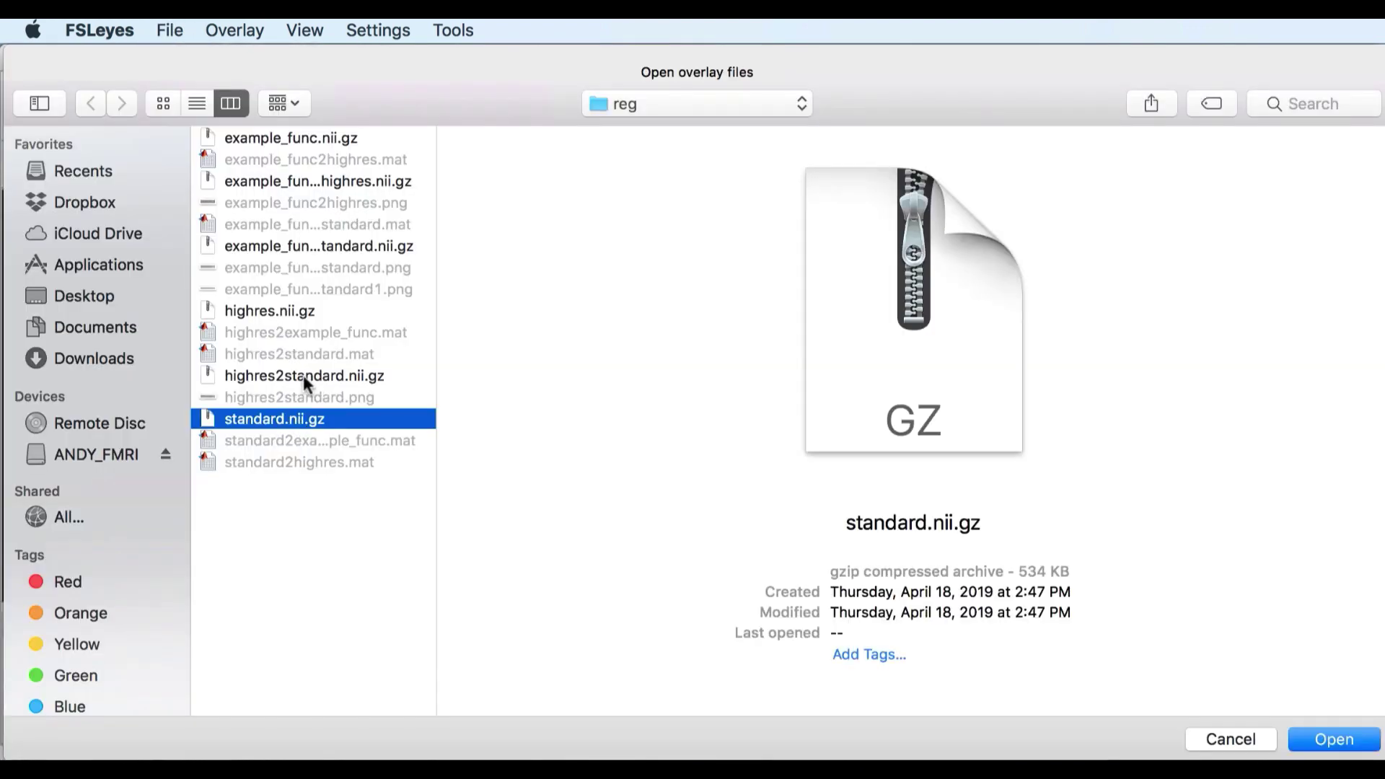
pyautogui.keyDown('super'); pyautogui.click(310, 376); pyautogui.keyUp('super')
pyautogui.click(1334, 739)
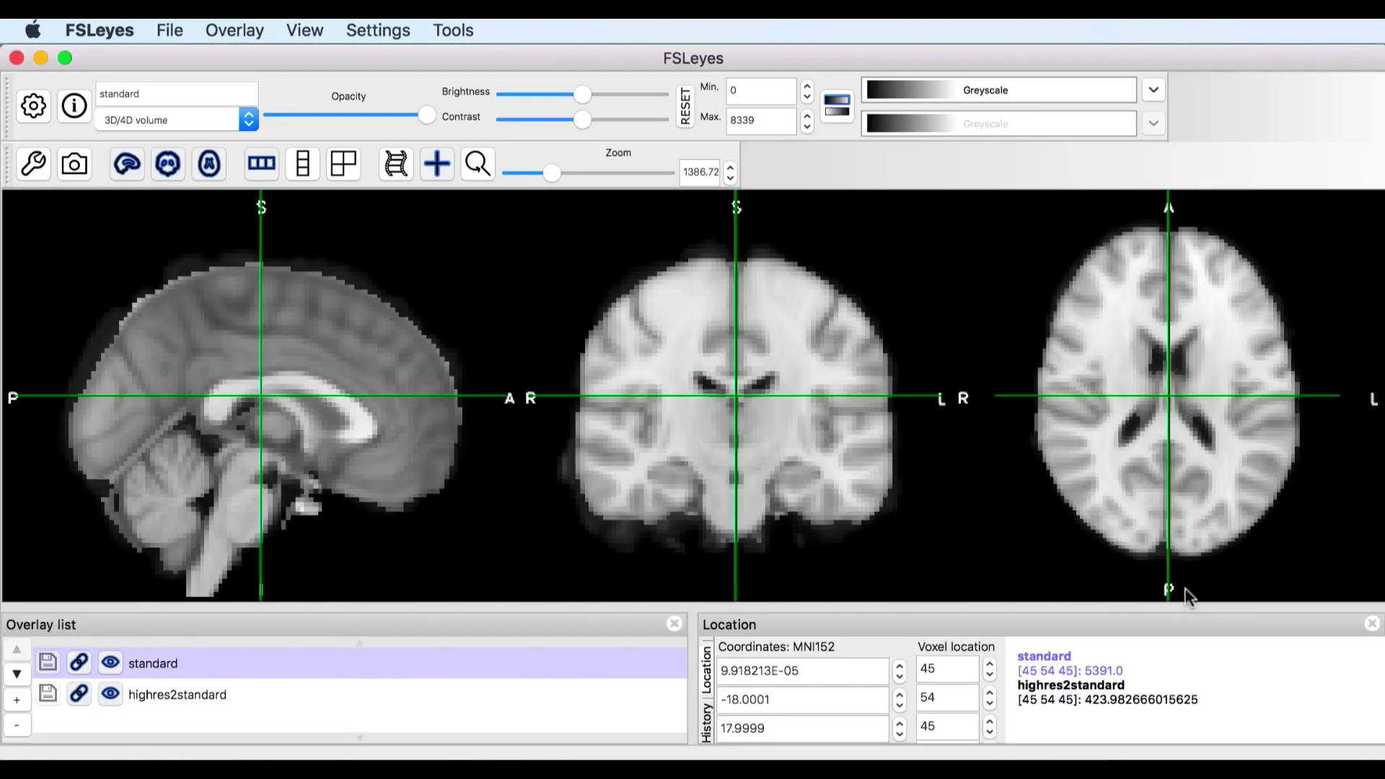